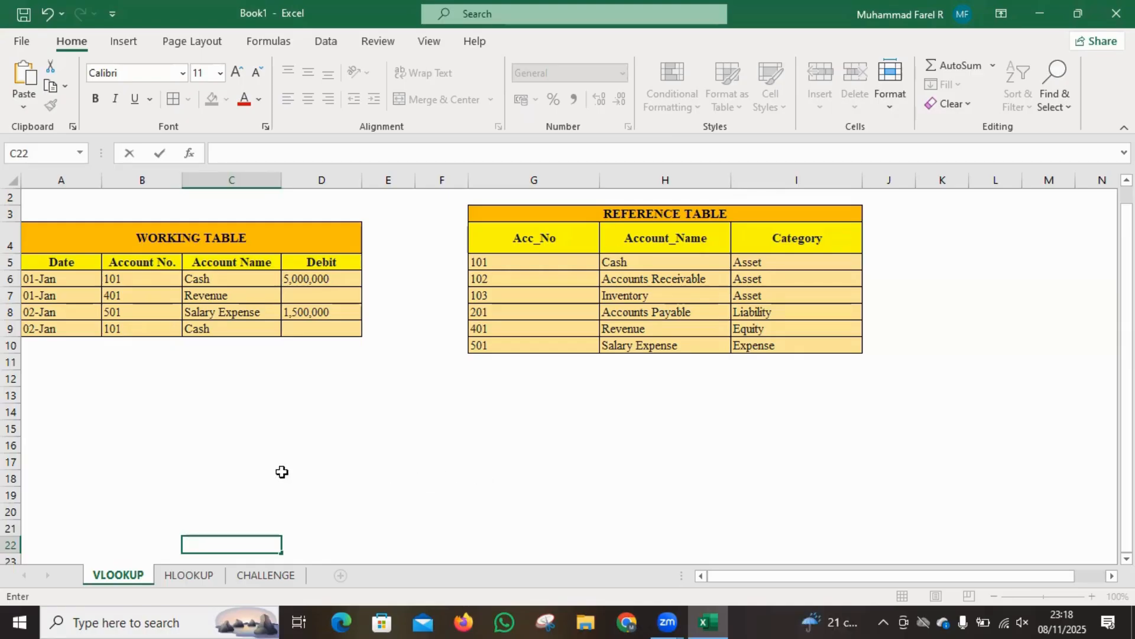
Step: Examine the table layouts on the VLOOKUP and HLOOKUP sheets, comparing the data arranged by column with the data arranged by row
{"action": "left_click_drag", "start_coordinate": [84, 240], "coordinate": [74, 408]}
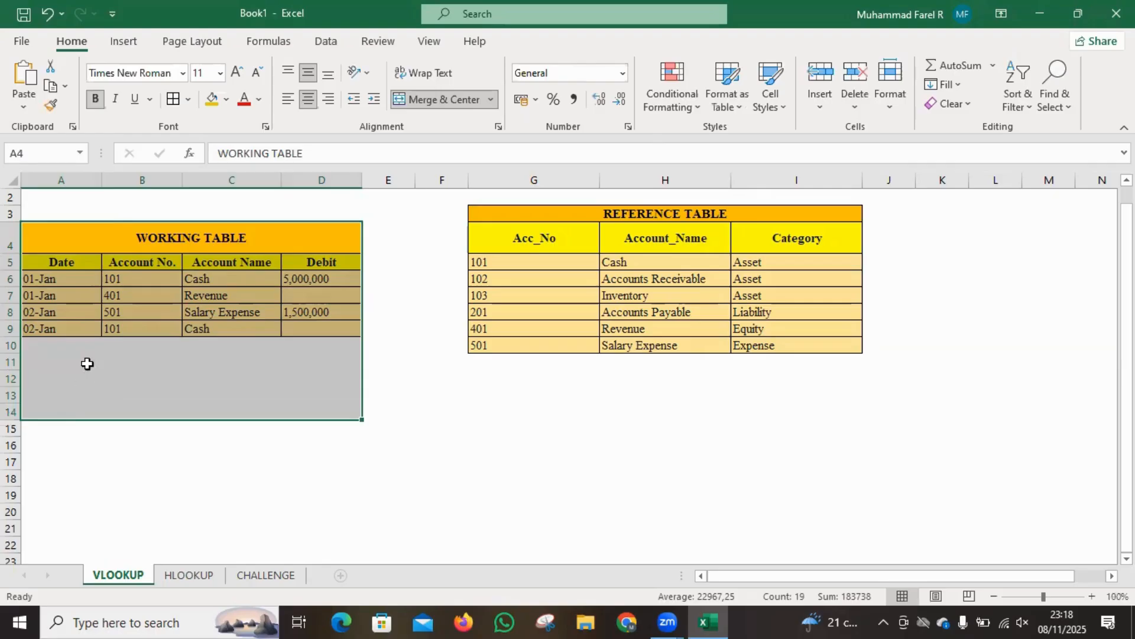
{"action": "left_click_drag", "start_coordinate": [127, 246], "coordinate": [124, 367]}
{"action": "left_click", "coordinate": [140, 426]}
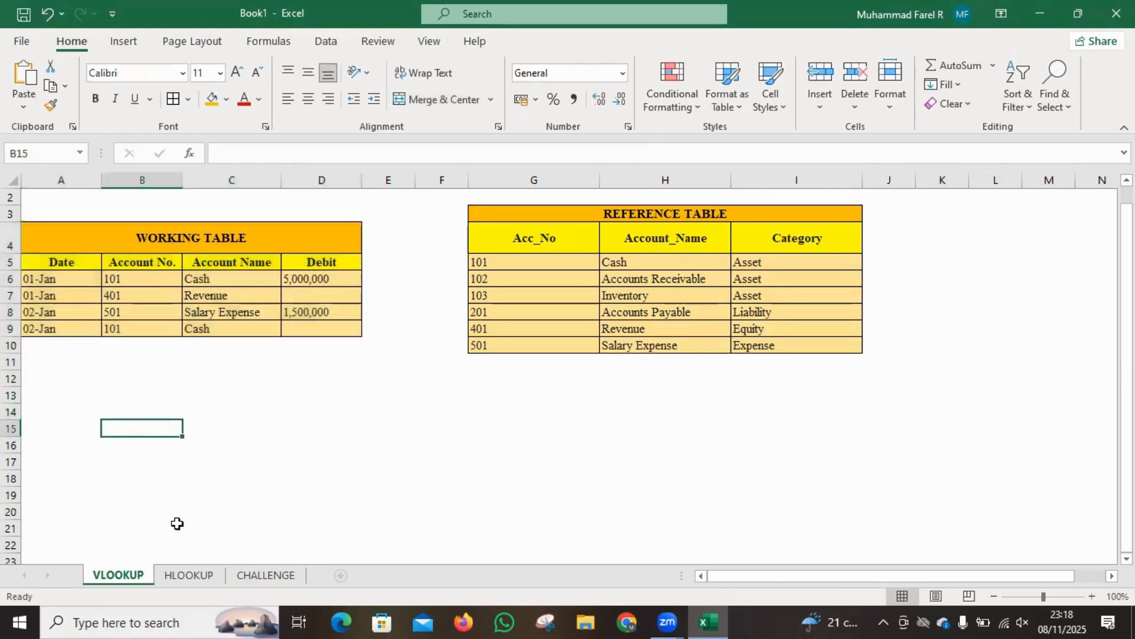
{"action": "left_click", "coordinate": [194, 577]}
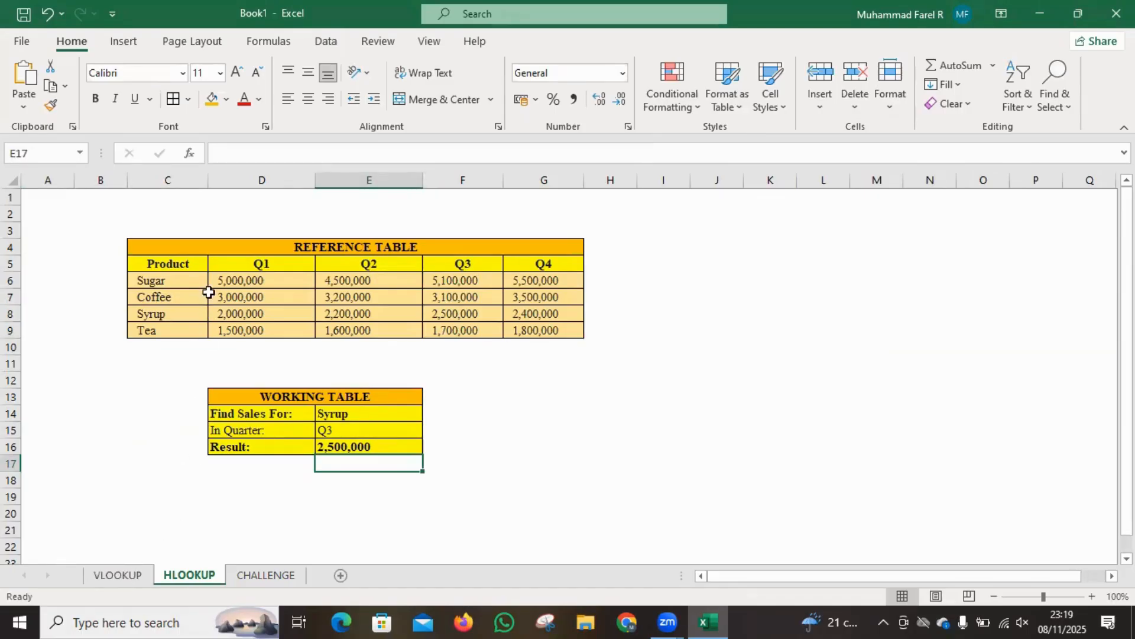
{"action": "left_click_drag", "start_coordinate": [177, 278], "coordinate": [615, 313]}
{"action": "left_click", "coordinate": [89, 576]}
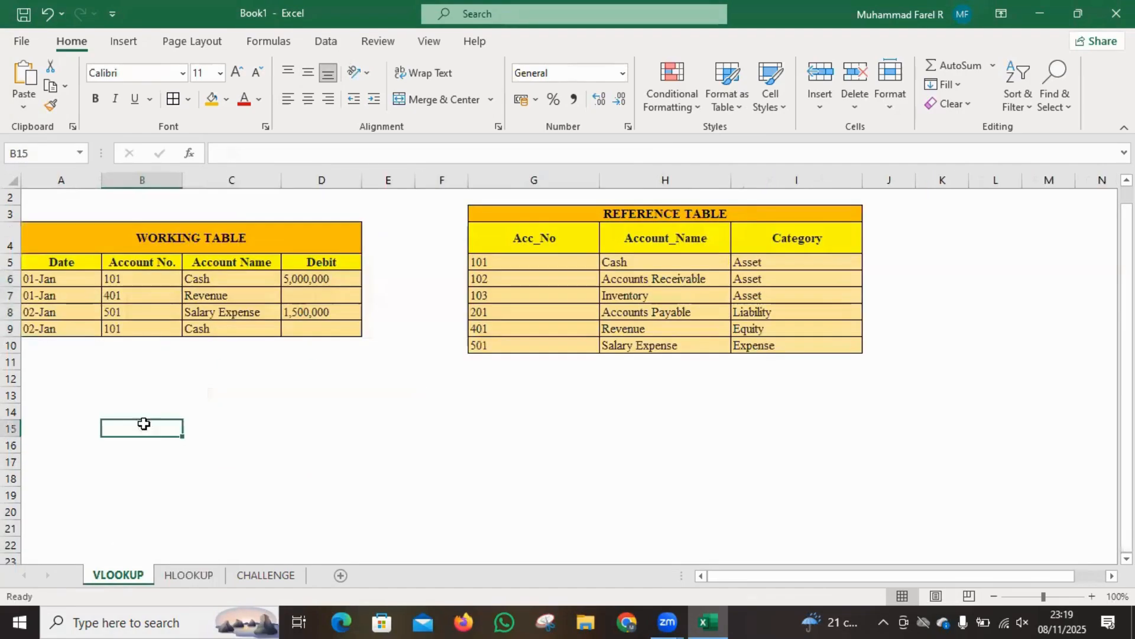
{"action": "left_click_drag", "start_coordinate": [62, 263], "coordinate": [66, 343]}
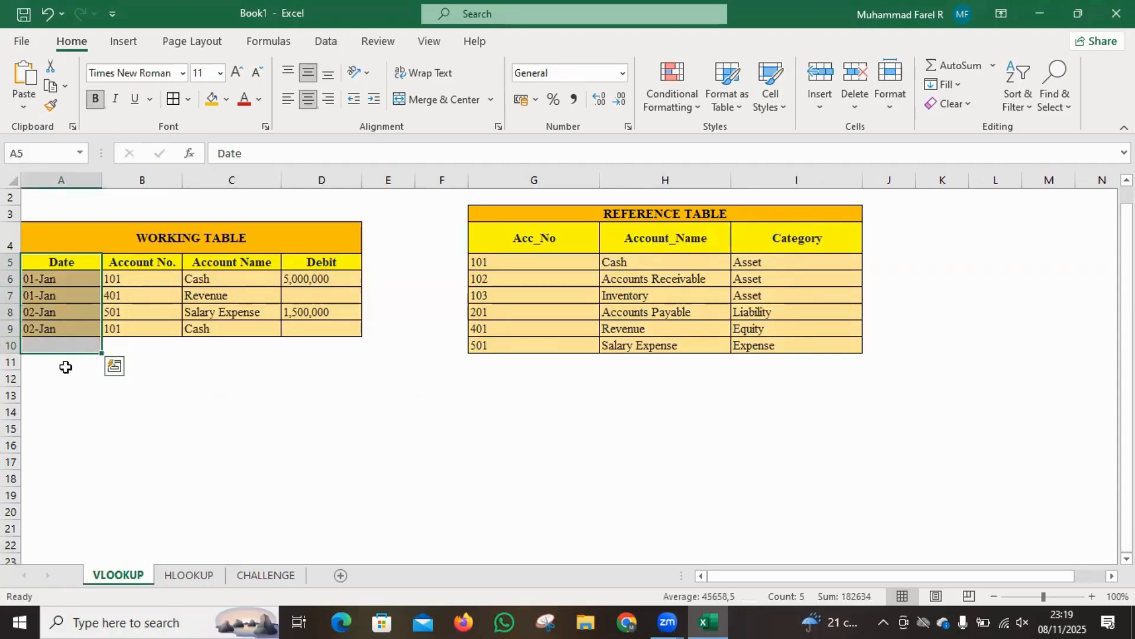
{"action": "left_click", "coordinate": [188, 575]}
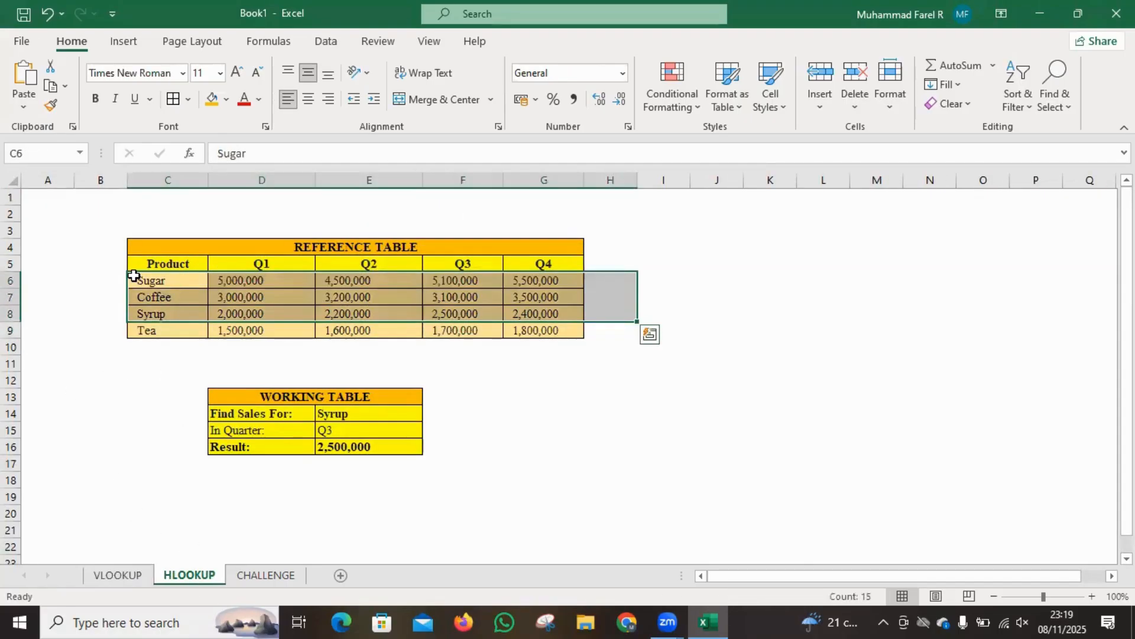
{"action": "left_click_drag", "start_coordinate": [138, 278], "coordinate": [528, 318]}
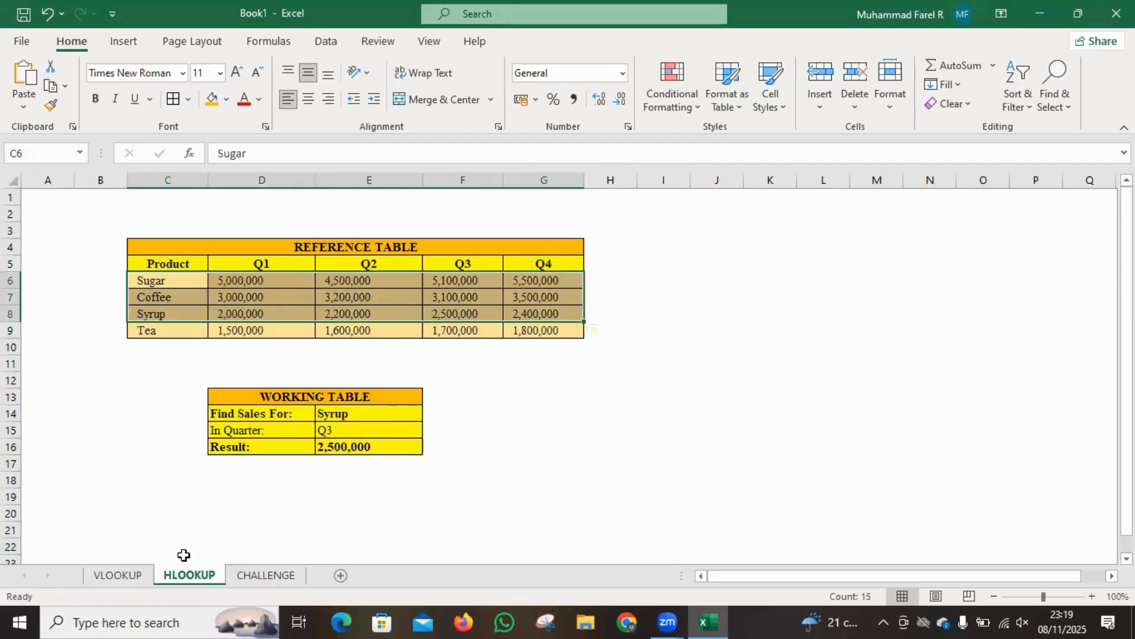
{"action": "left_click", "coordinate": [143, 575]}
{"action": "left_click", "coordinate": [238, 443]}
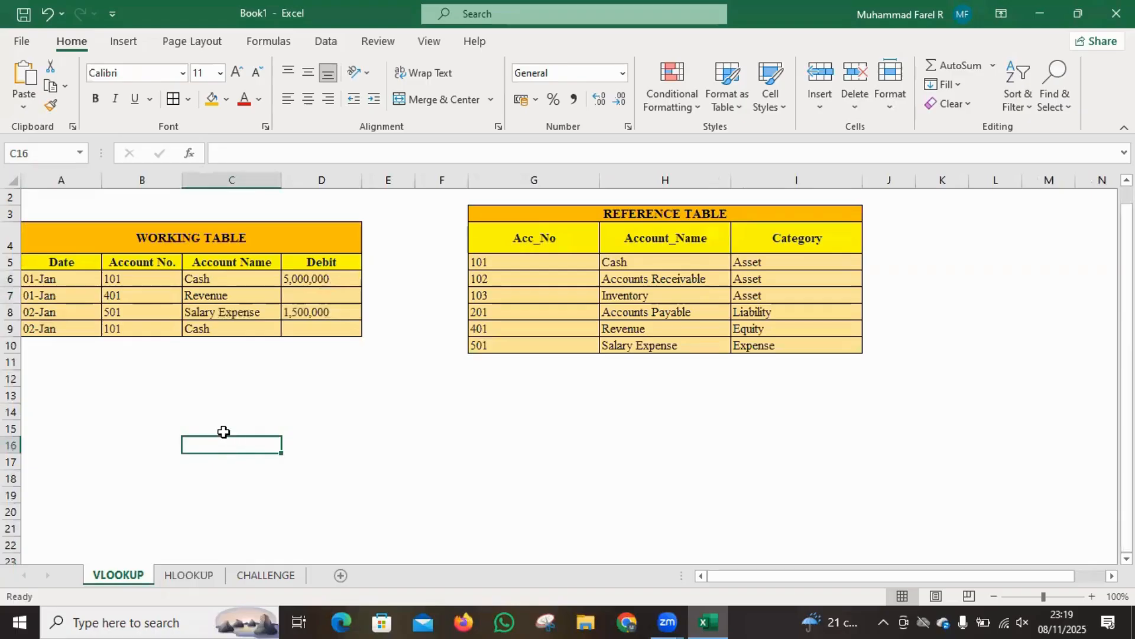
Step: Enter the label LOOKUP_VALUE in cell B14 below the working table
{"action": "left_click", "coordinate": [149, 408]}
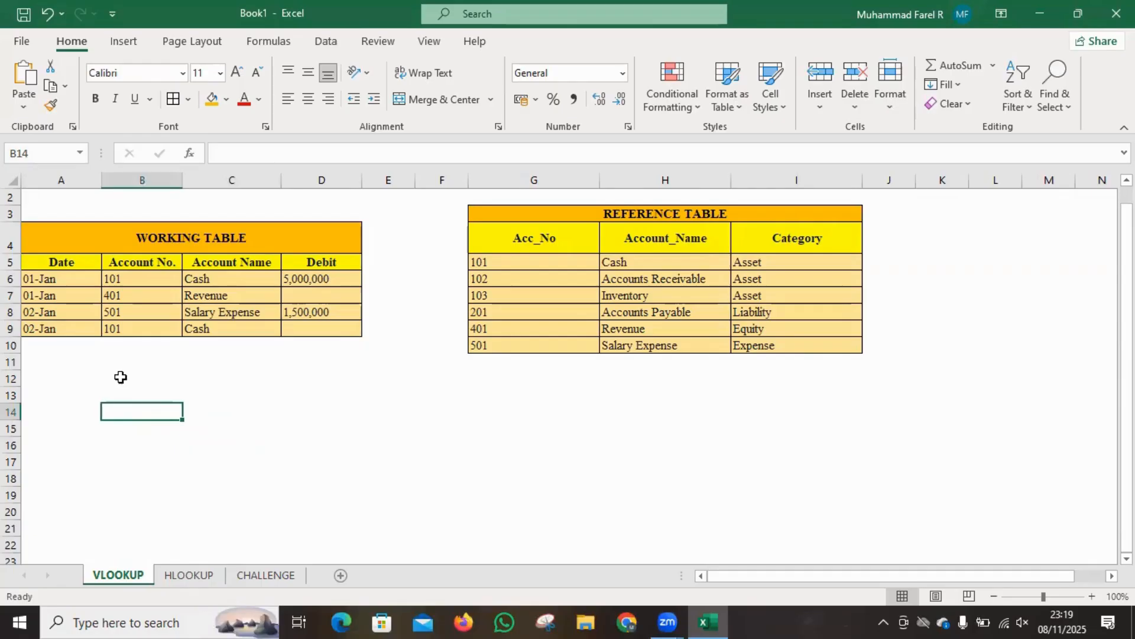
{"action": "type", "text": "LOOKUP"}
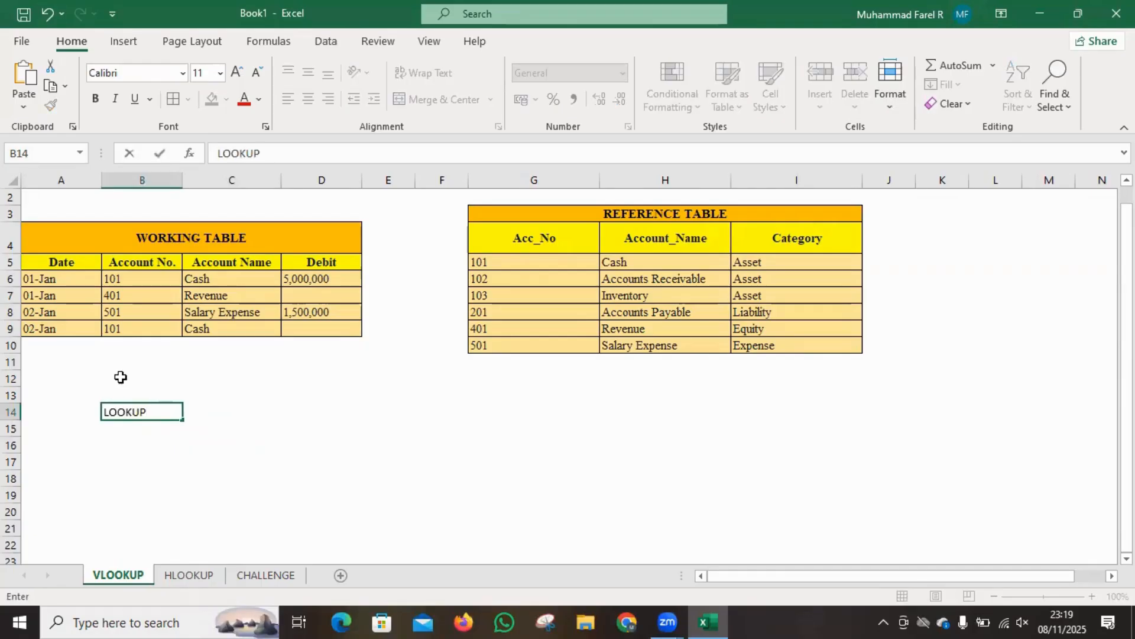
{"action": "type", "text": "_VALUE"}
{"action": "key", "text": "Return"}
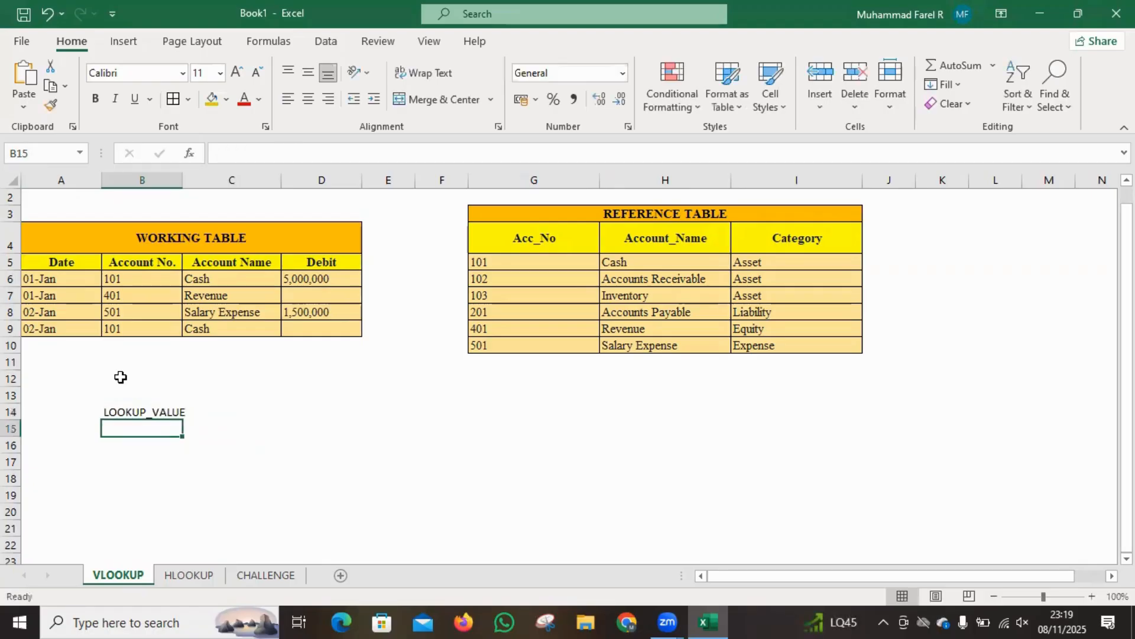
{"action": "key", "text": "Up"}
{"action": "key", "text": "Right"}
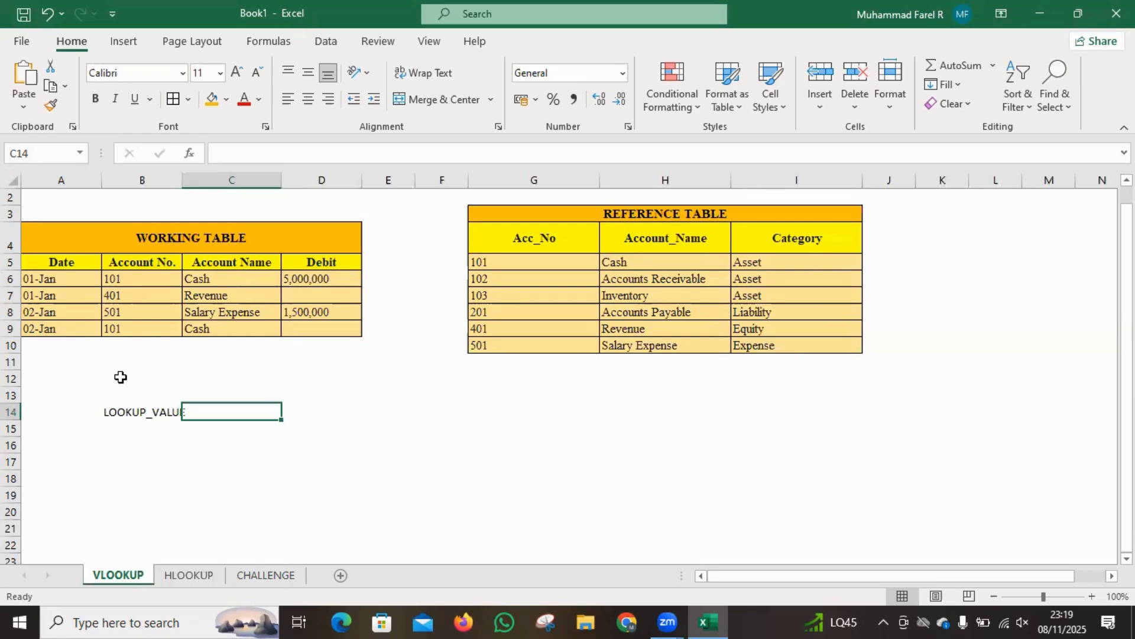
{"action": "key", "text": "Down"}
{"action": "key", "text": "Left"}
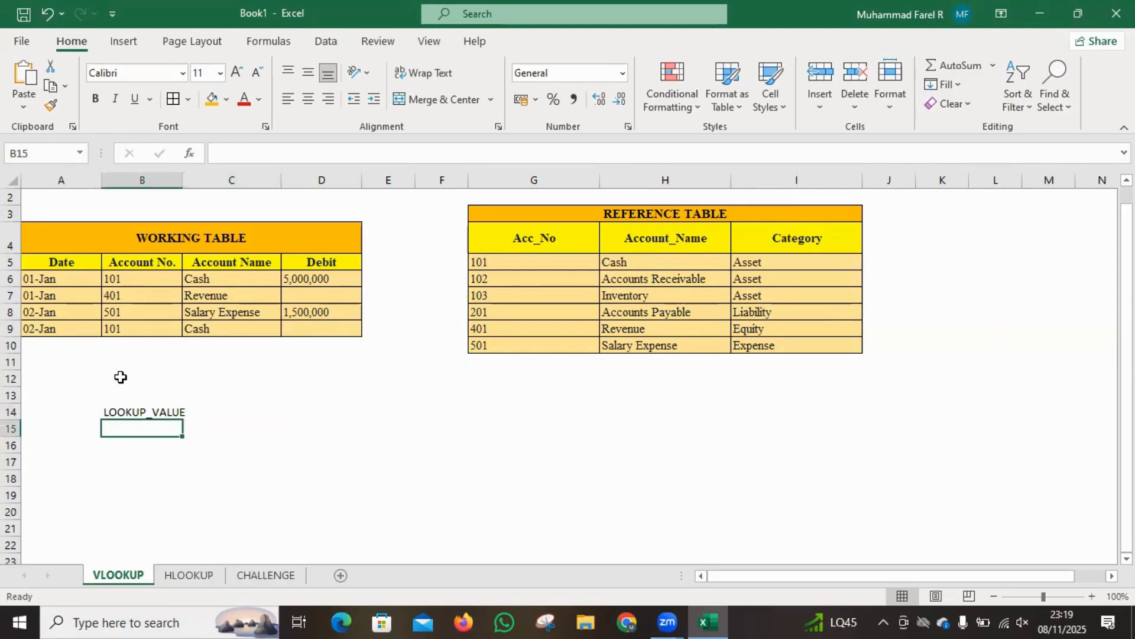
Step: Enter the label TABLE_AARRAY in cell B15 and its explanation "WHERE IS THE TABLE DATA?" in C15
{"action": "type", "text": "TABLE_"}
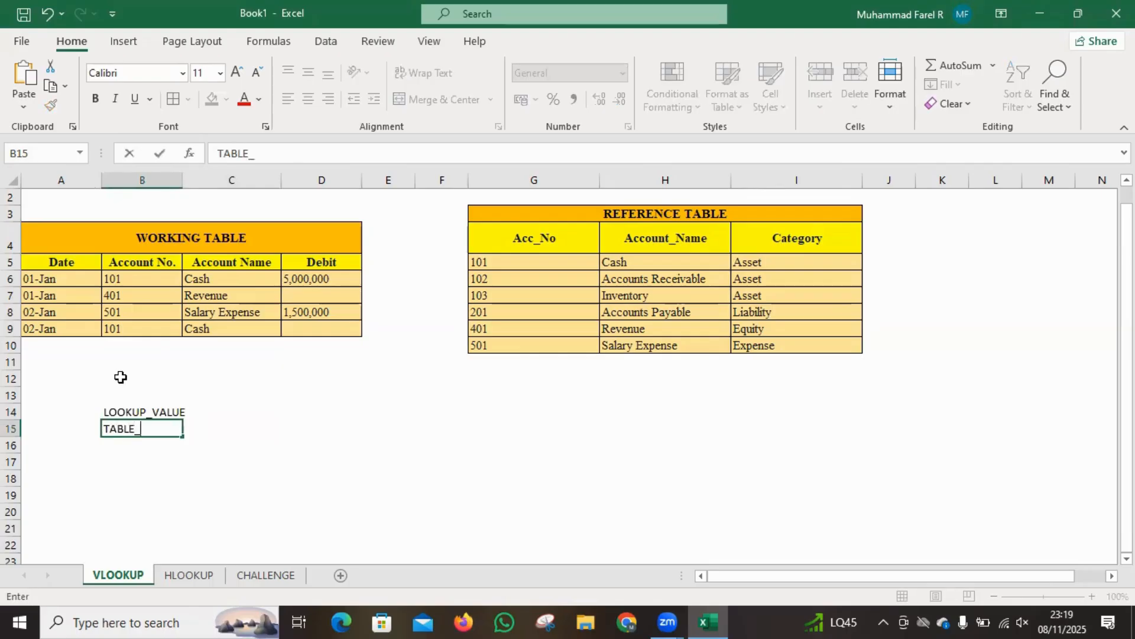
{"action": "type", "text": "AARRAY"}
{"action": "key", "text": "Return"}
{"action": "key", "text": "Up"}
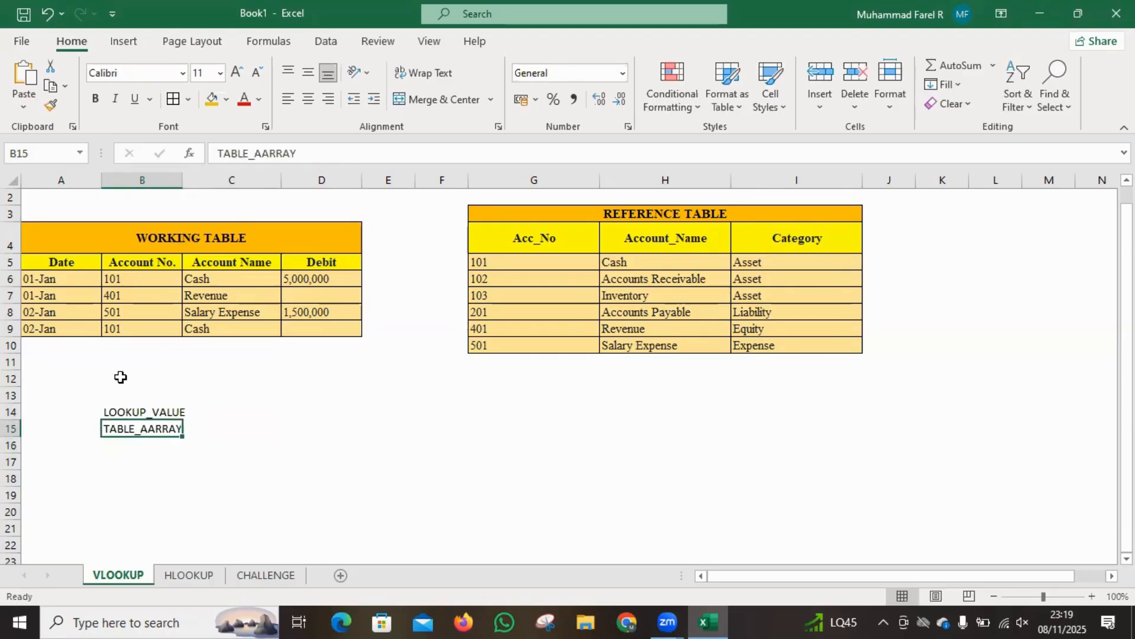
{"action": "key", "text": "Right"}
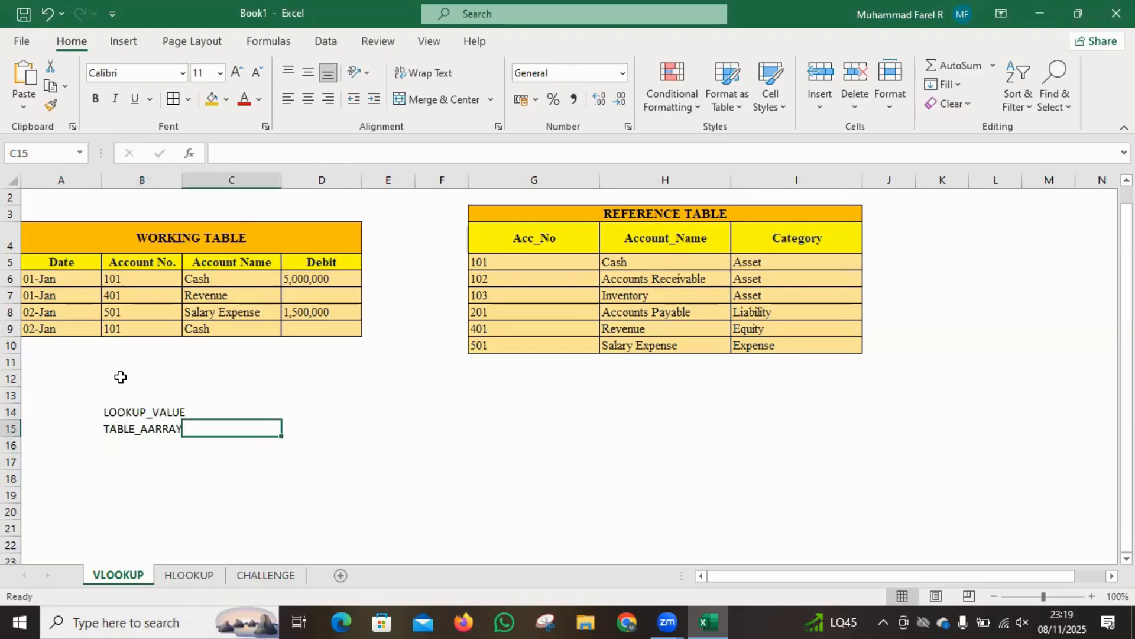
{"action": "type", "text": "WH"}
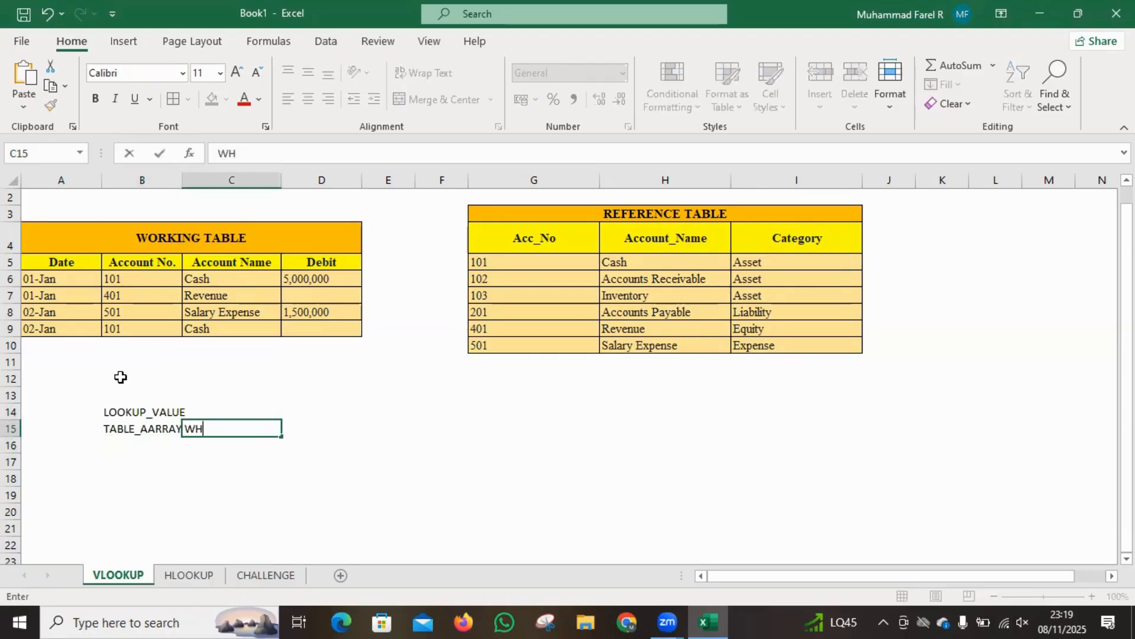
{"action": "type", "text": "ERE IS THE TABLE"}
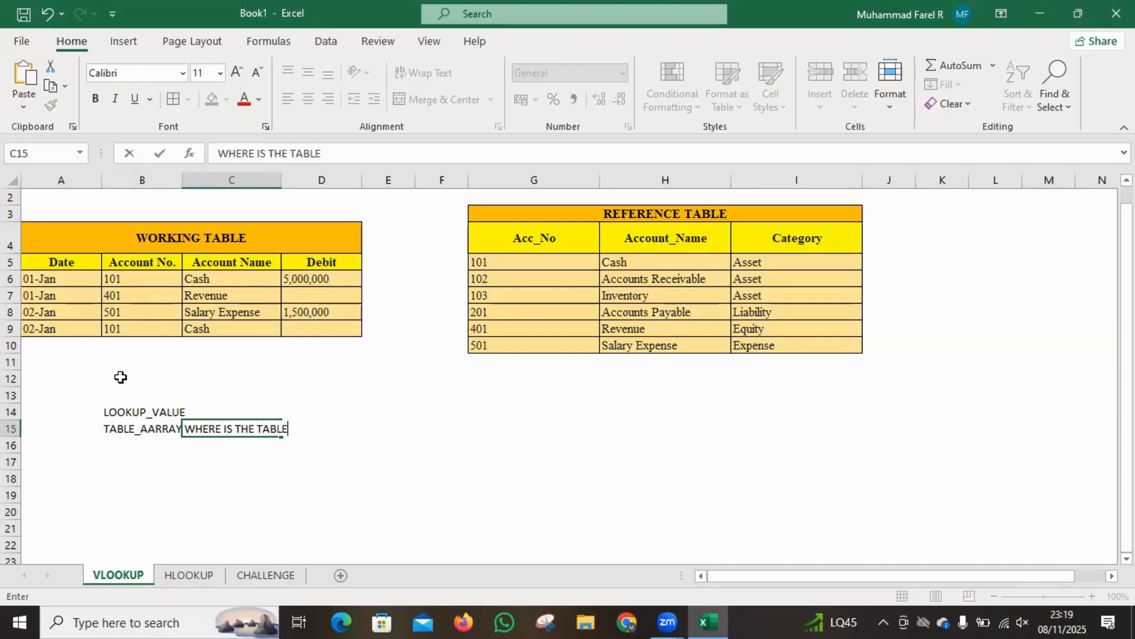
{"action": "type", "text": " DATA?"}
{"action": "key", "text": "Up"}
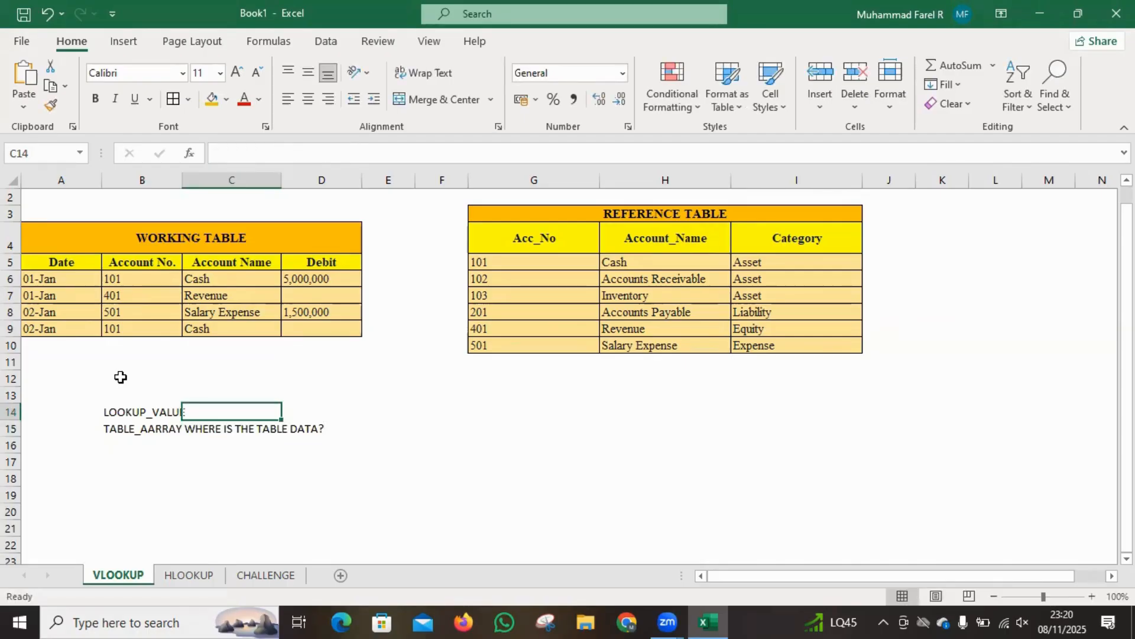
Step: Enter the explanation "WHAT ARE YOU LOOKING FOR?" in cell C14 beside the LOOKUP_VALUE label
{"action": "type", "text": "WHAT ARE "}
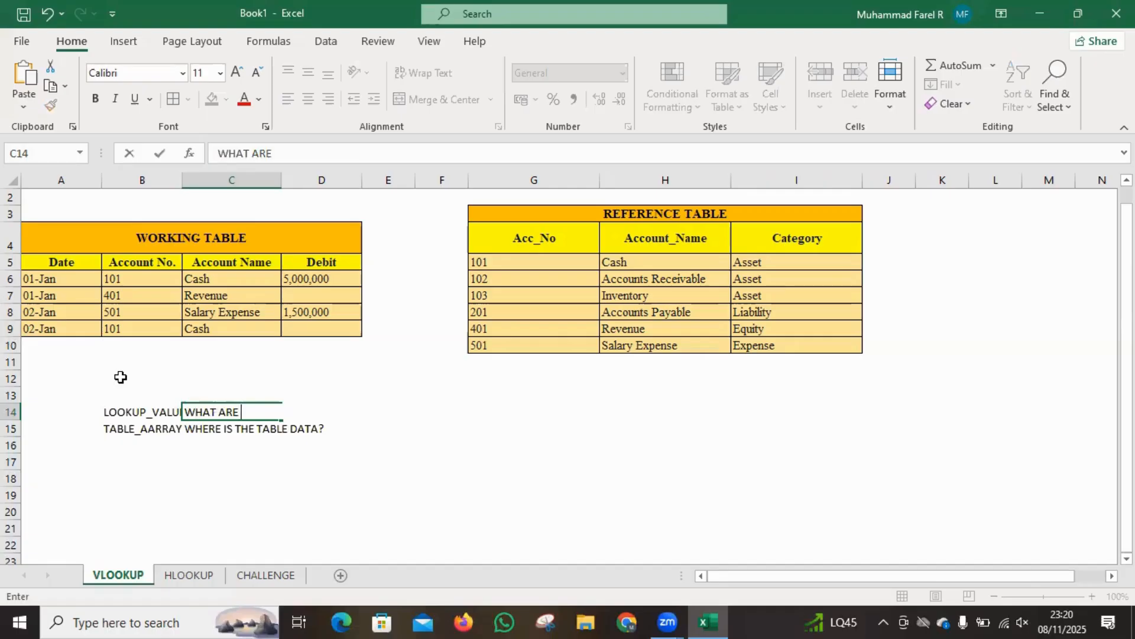
{"action": "type", "text": "YOU LOOKING FOR"}
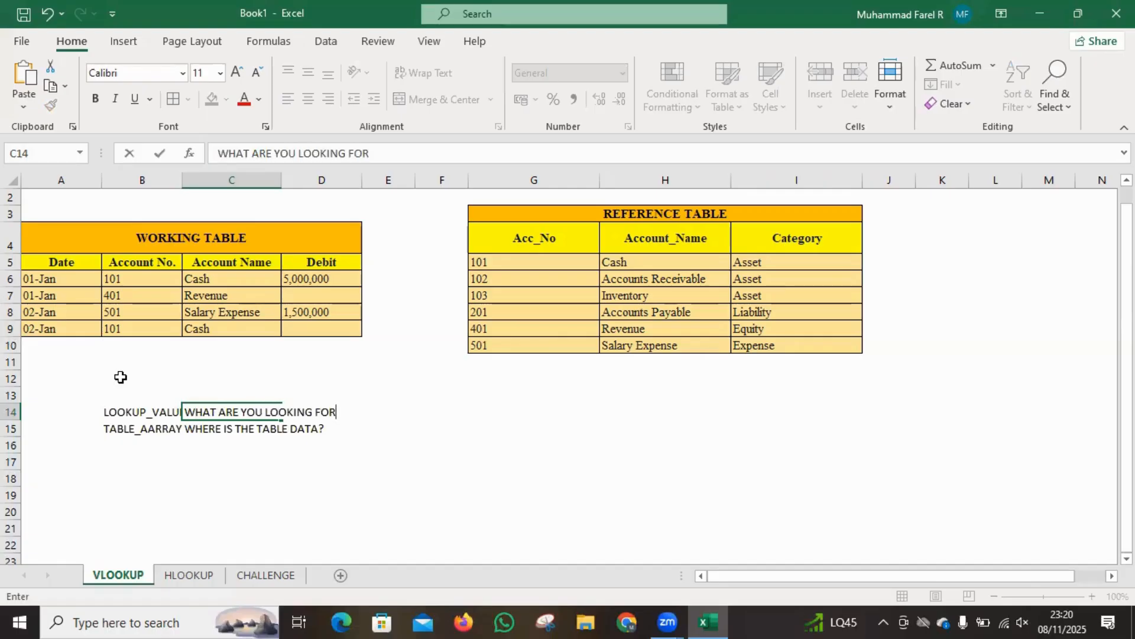
{"action": "type", "text": "?"}
{"action": "key", "text": "Return"}
Step: Correct the spelling of the label in cell B15 to TABLE_ARRAY
{"action": "key", "text": "Left"}
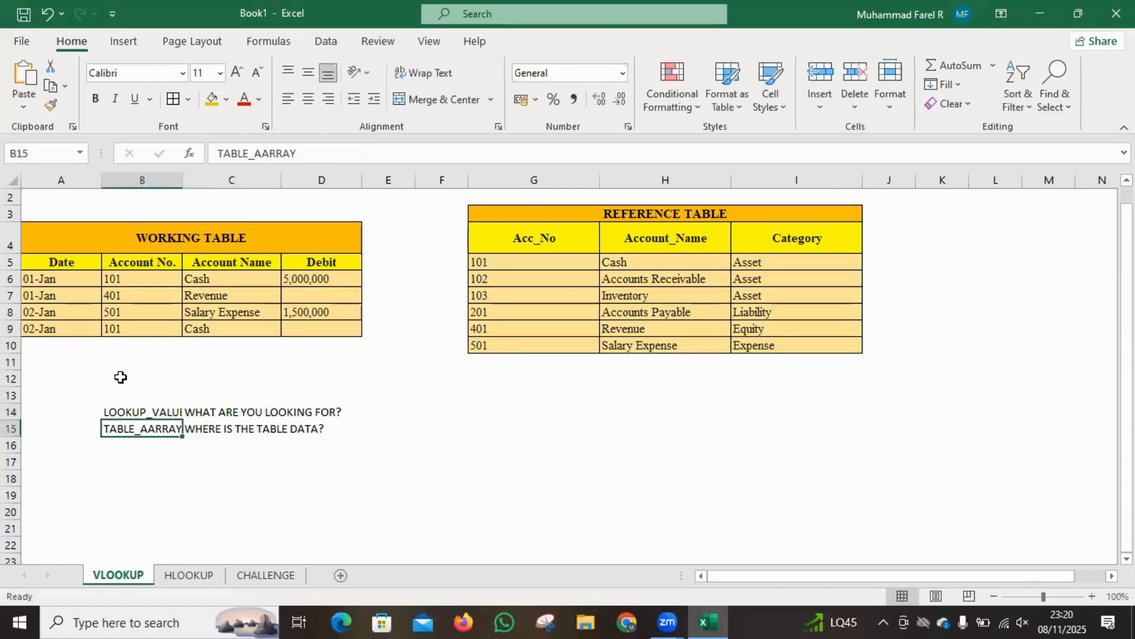
{"action": "left_click", "coordinate": [269, 153]}
{"action": "key", "text": "BackSpace"}
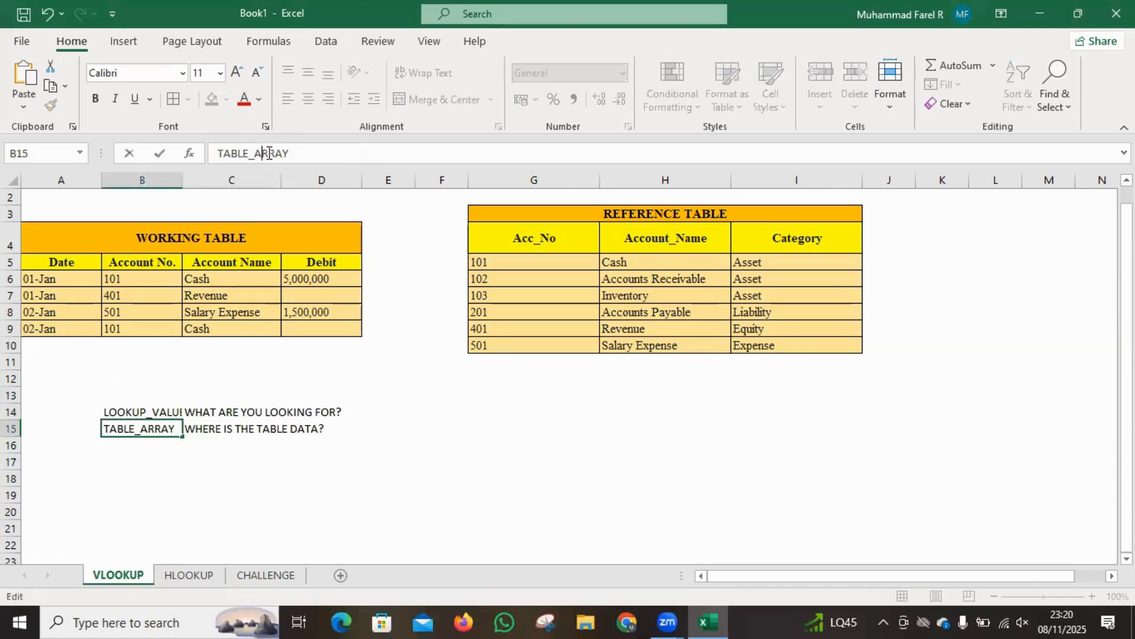
{"action": "key", "text": "Return"}
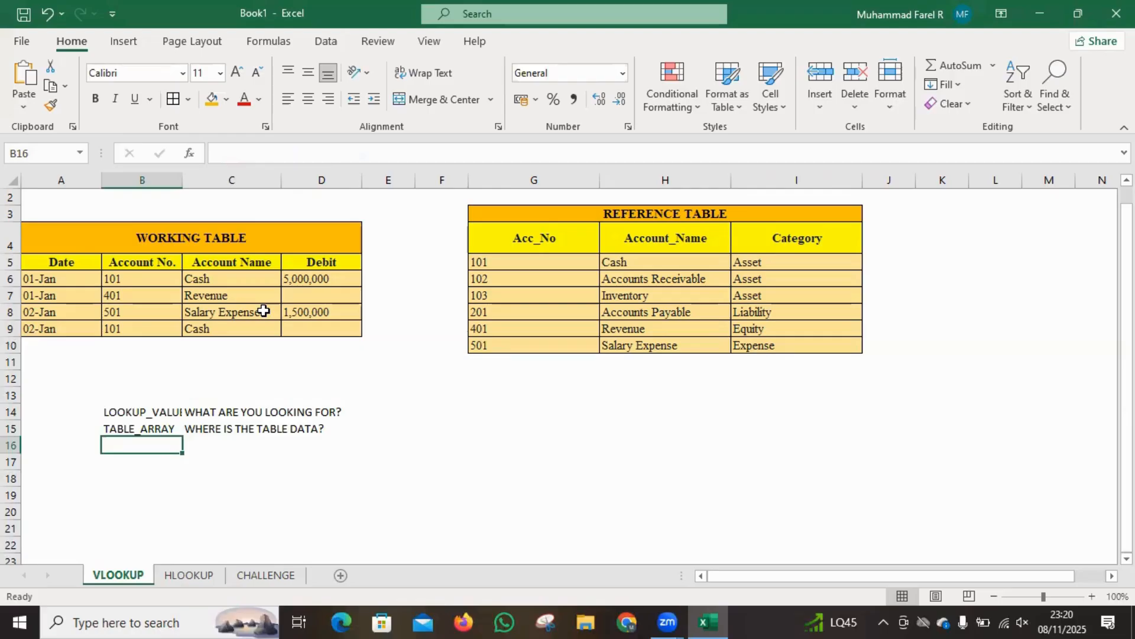
{"action": "left_click", "coordinate": [31, 262]}
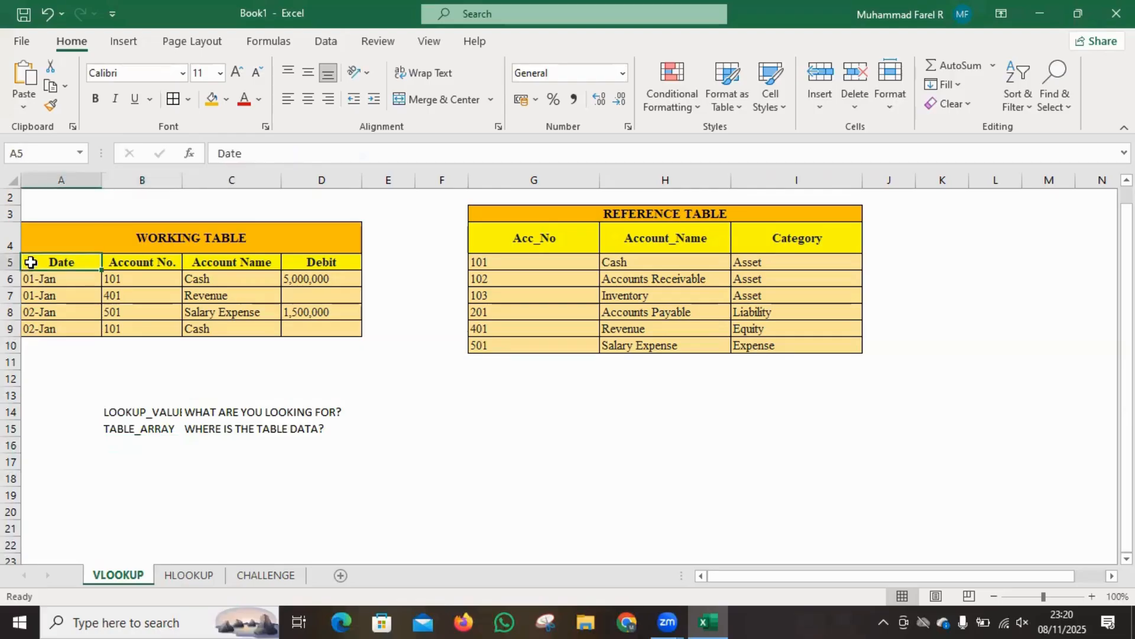
{"action": "left_click_drag", "start_coordinate": [31, 262], "coordinate": [324, 321]}
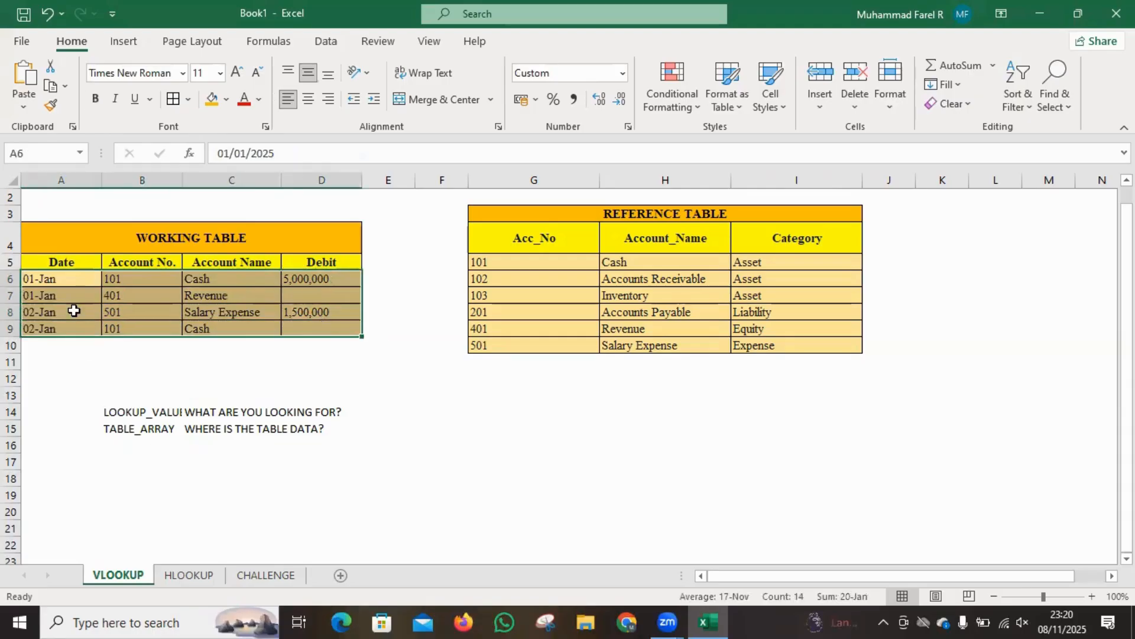
{"action": "left_click_drag", "start_coordinate": [46, 260], "coordinate": [295, 323]}
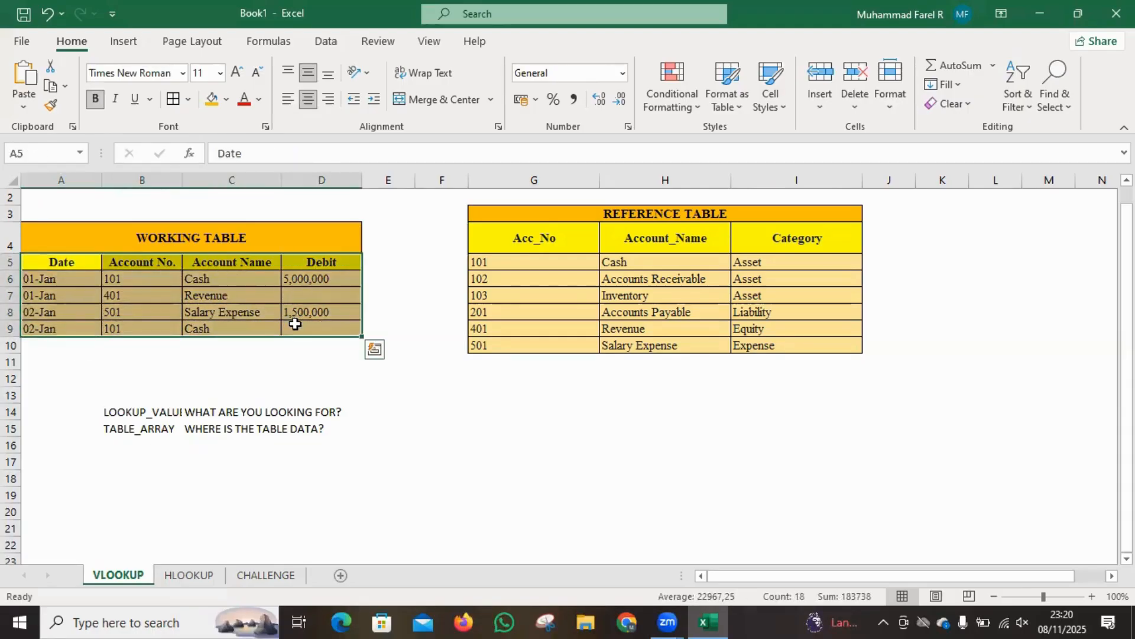
{"action": "left_click", "coordinate": [116, 412]}
Step: Enter the label INDEX_NUM in cell B16 under the TABLE_ARRAY label
{"action": "left_click", "coordinate": [117, 450]}
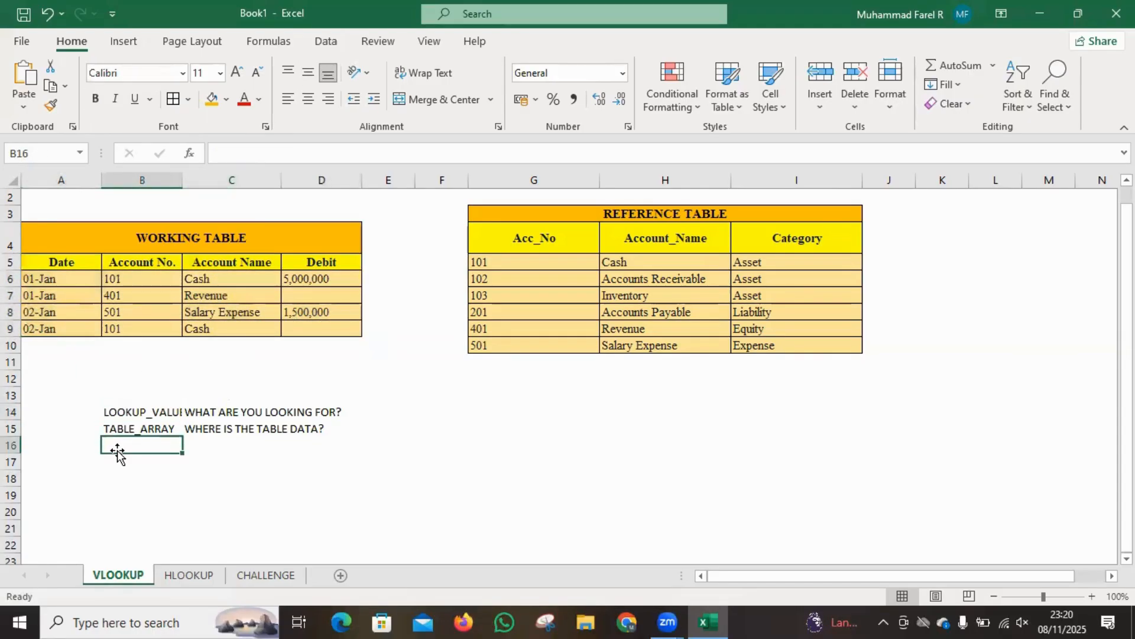
{"action": "type", "text": "INDE"}
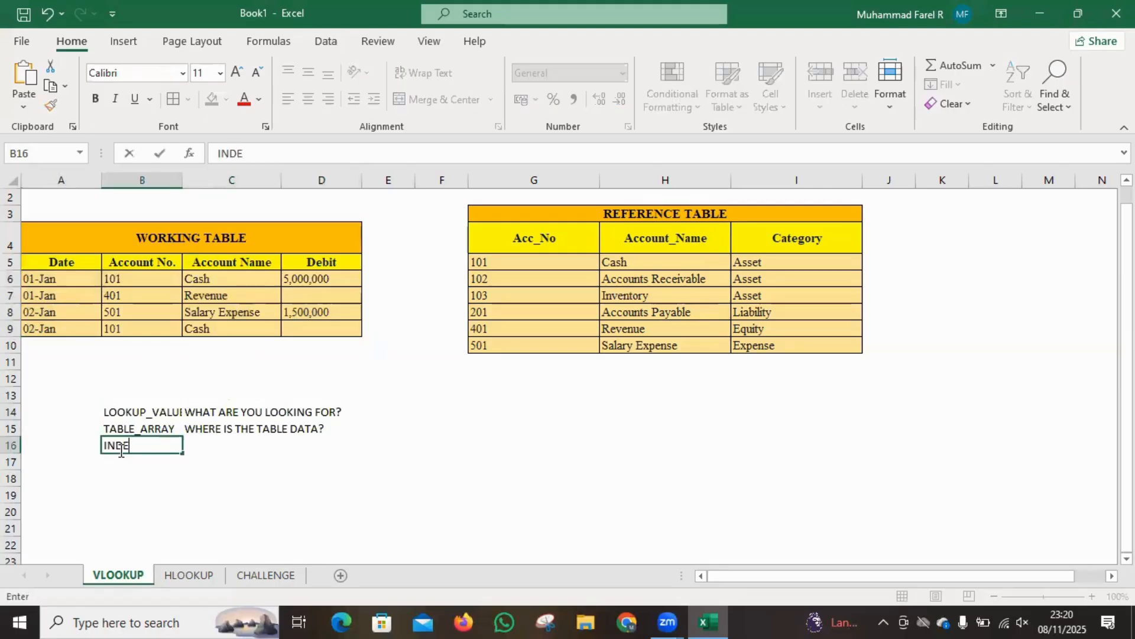
{"action": "type", "text": "X_NUM"}
{"action": "key", "text": "Tab"}
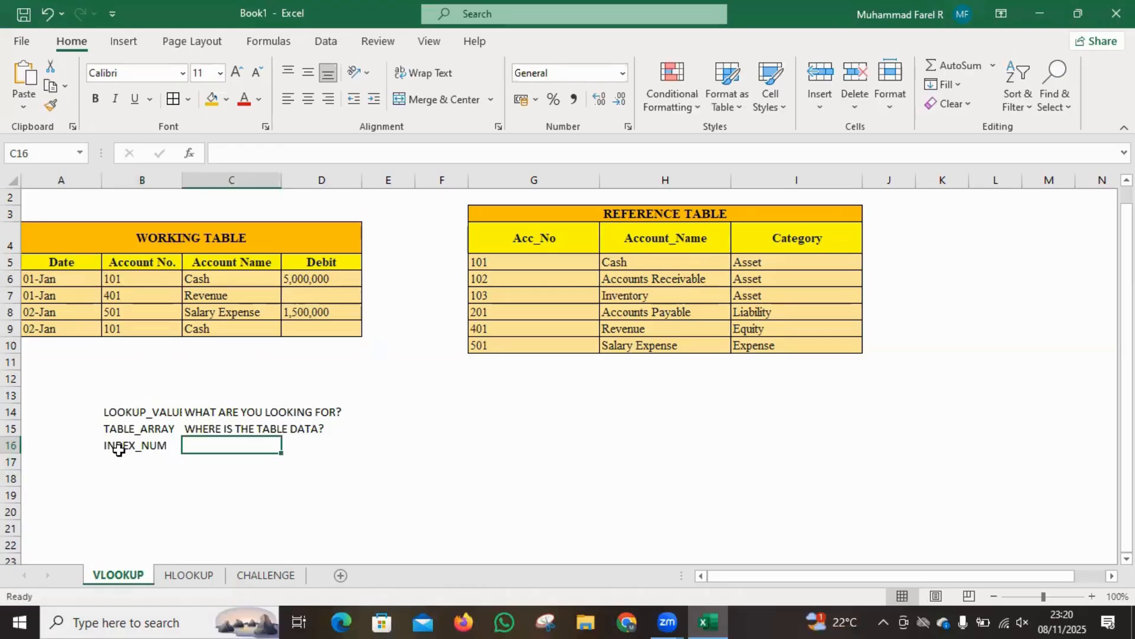
Step: Enter the explanation "IF I FIND IT, WHICH COLUMN NUMBER? (VLOOKUP) OR ROW NUMBER (HLOOKUP)" in cell C16 beside the INDEX_NUM label
{"action": "type", "text": "IF I FIN"}
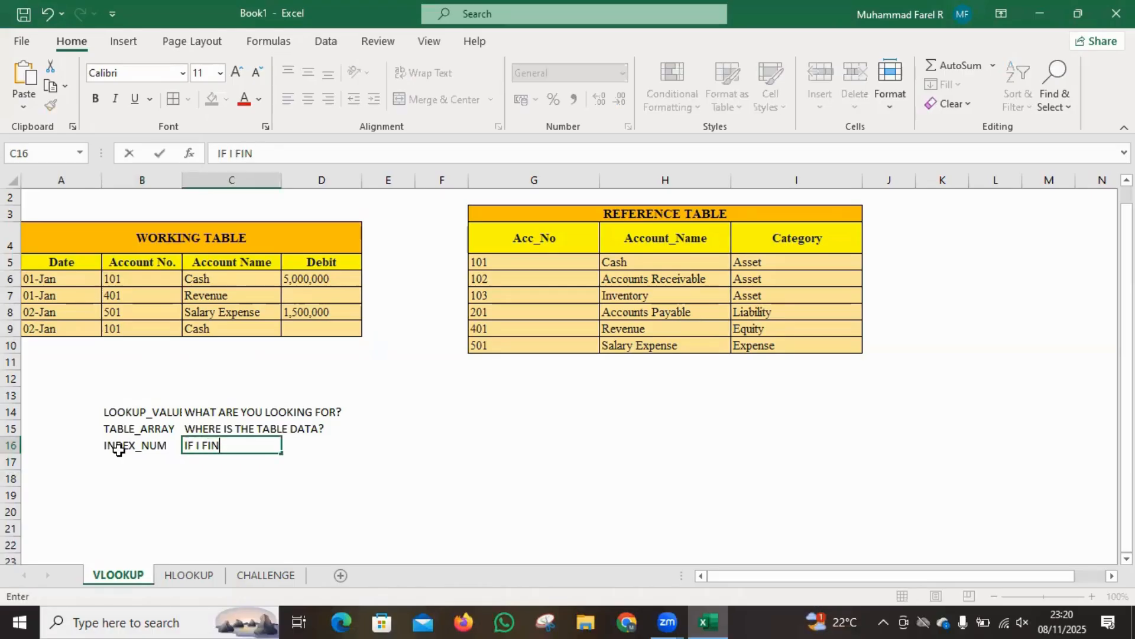
{"action": "type", "text": "D IT, WHICH COL"}
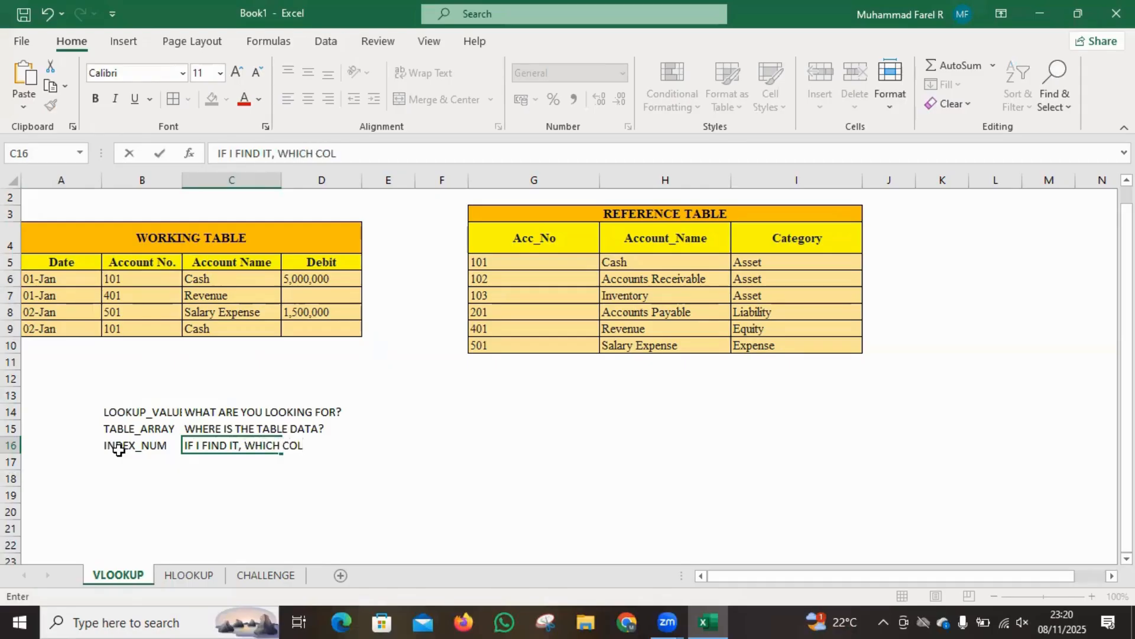
{"action": "type", "text": "UMN NUMBER"}
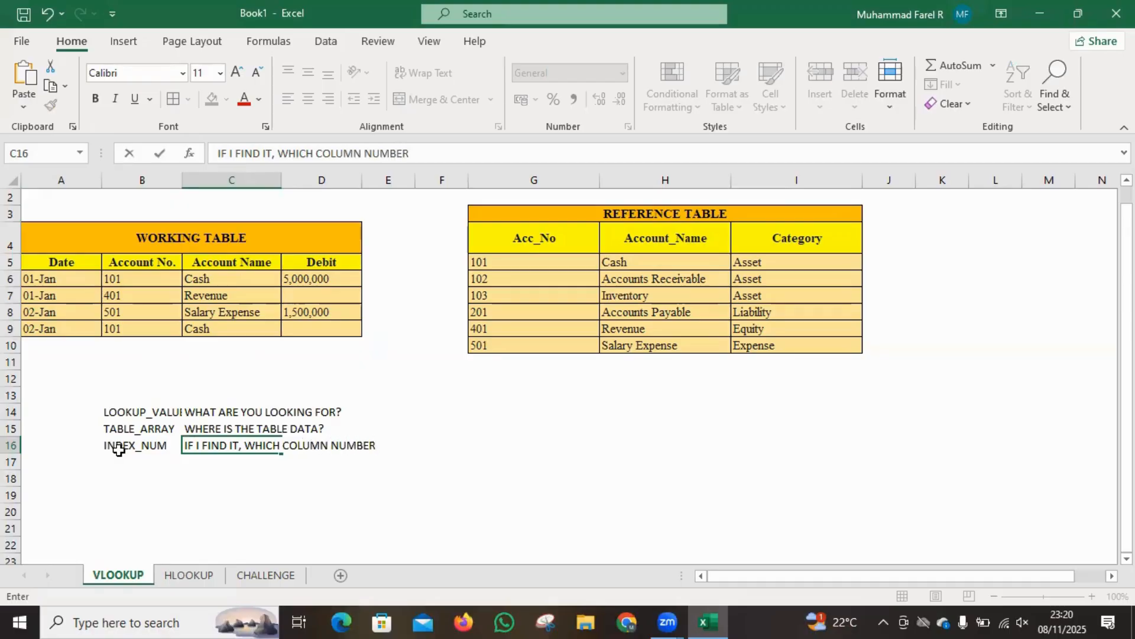
{"action": "type", "text": "?"}
{"action": "type", "text": "(VLOOKUP)"}
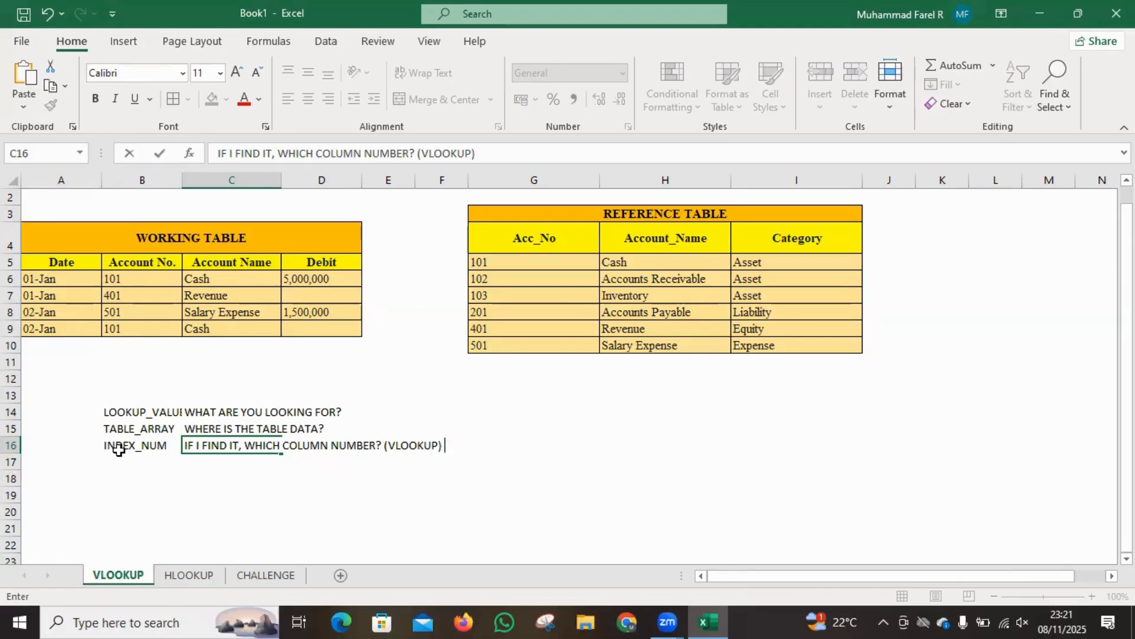
{"action": "type", "text": " OR ROW "}
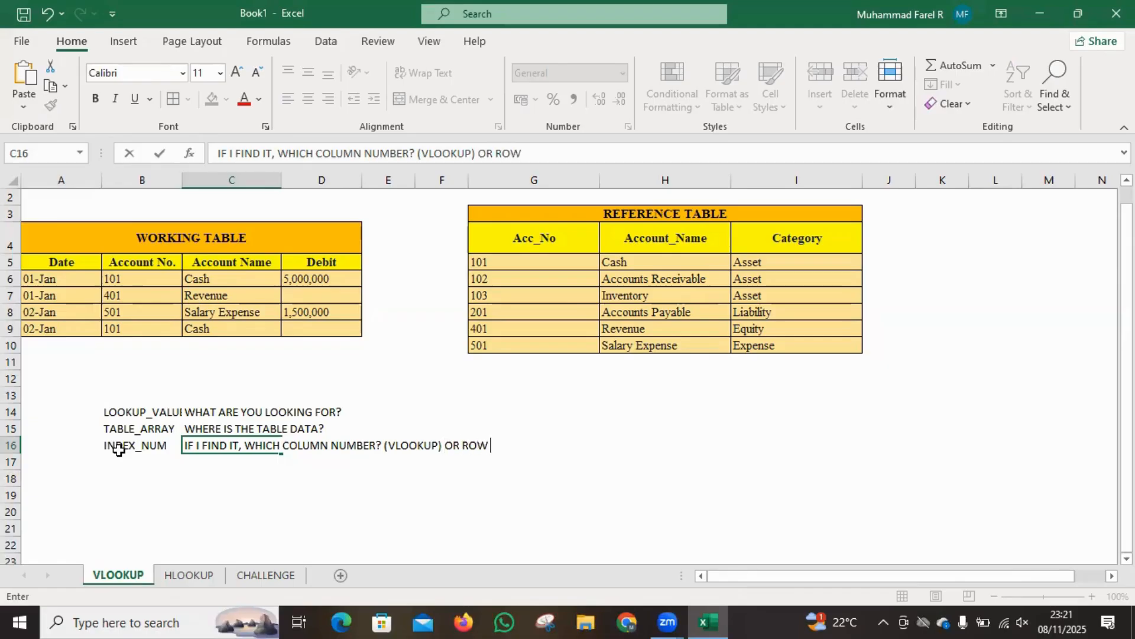
{"action": "type", "text": "NUMBER ("}
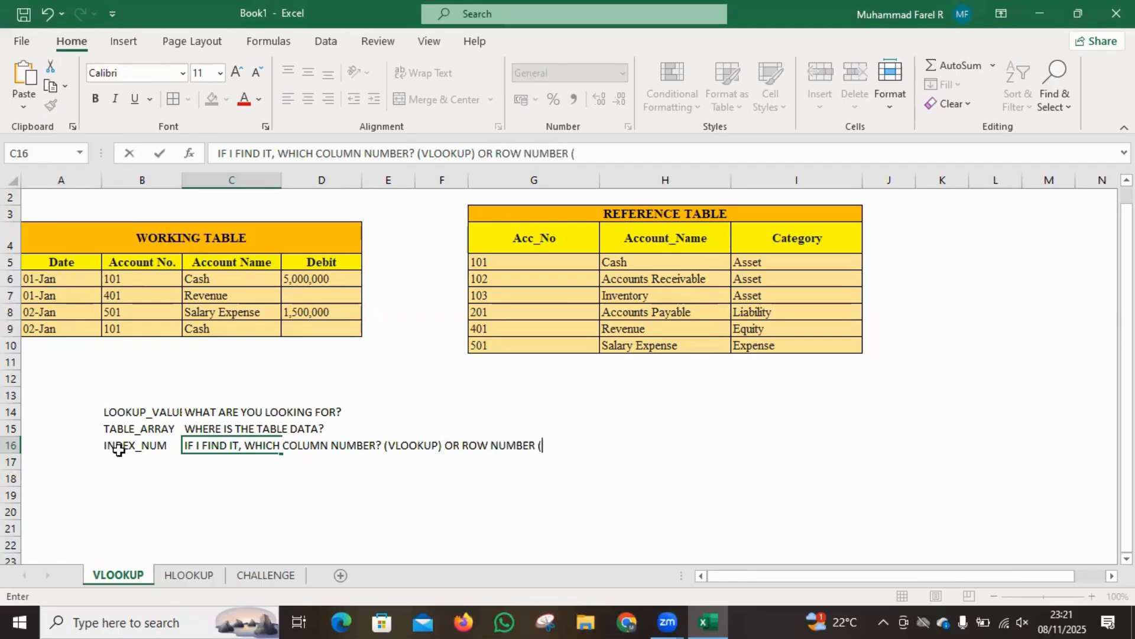
{"action": "type", "text": "HLOOKU"}
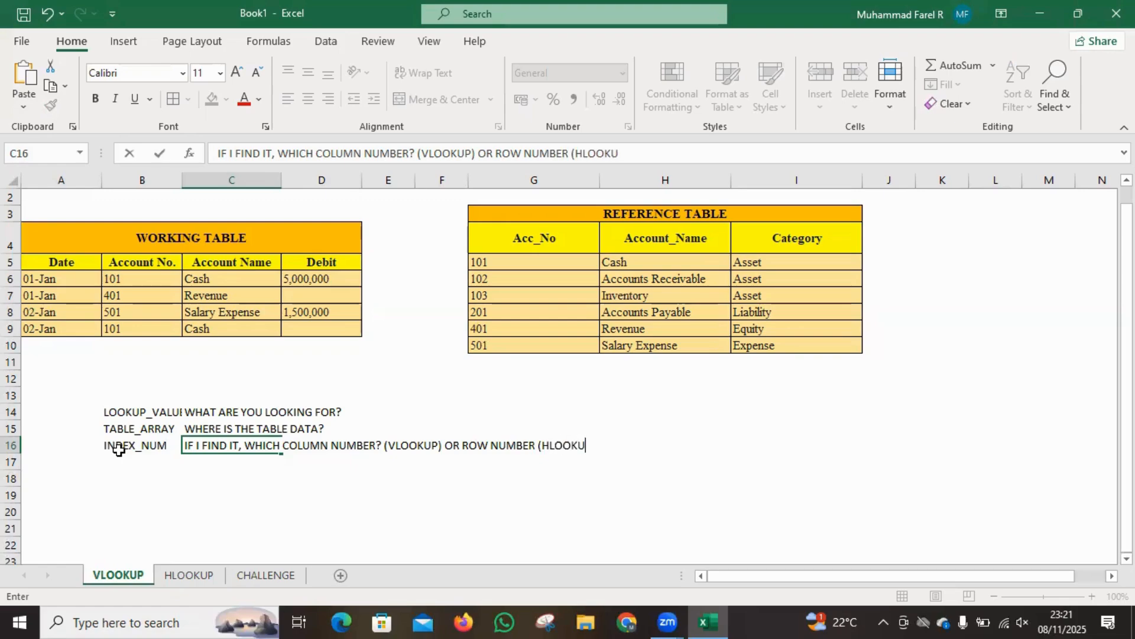
{"action": "type", "text": "P)"}
Step: Enter the label RANGE_LOOKUP in cell B17 and its explanation "TRUE/ FALSE (0)" in C17
{"action": "left_click", "coordinate": [113, 463]}
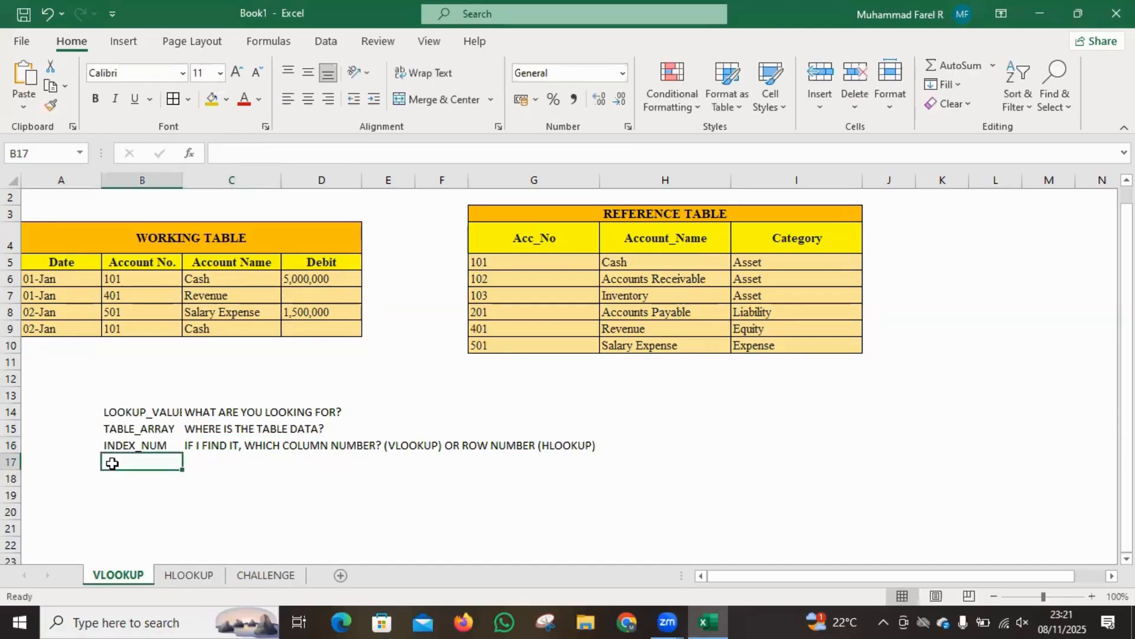
{"action": "type", "text": "RANG"}
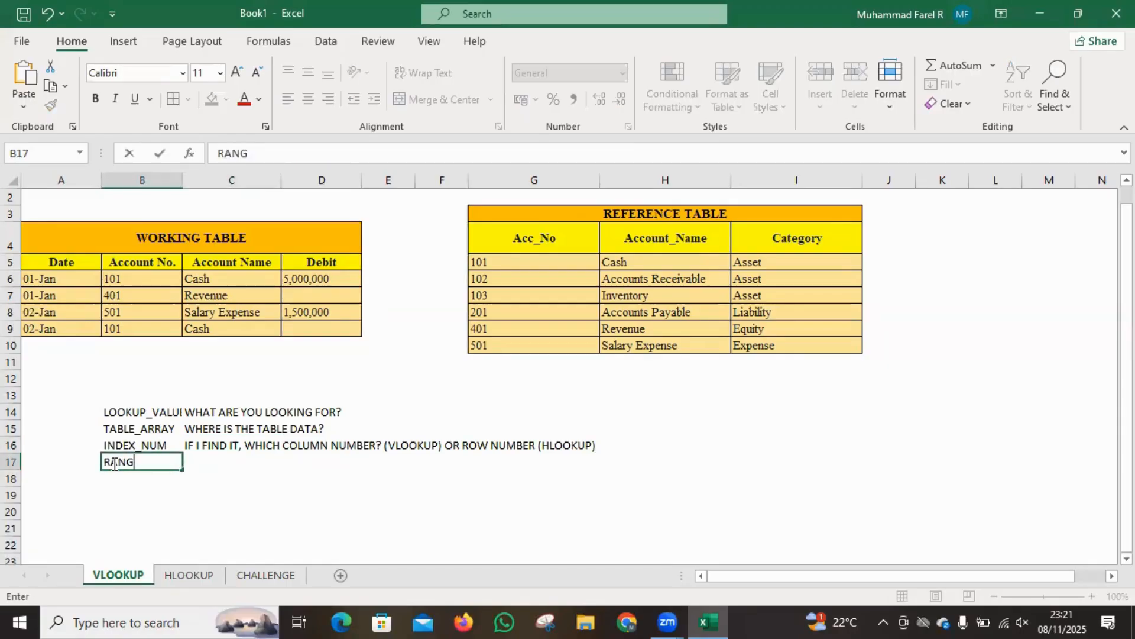
{"action": "type", "text": "E_LOOKUP"}
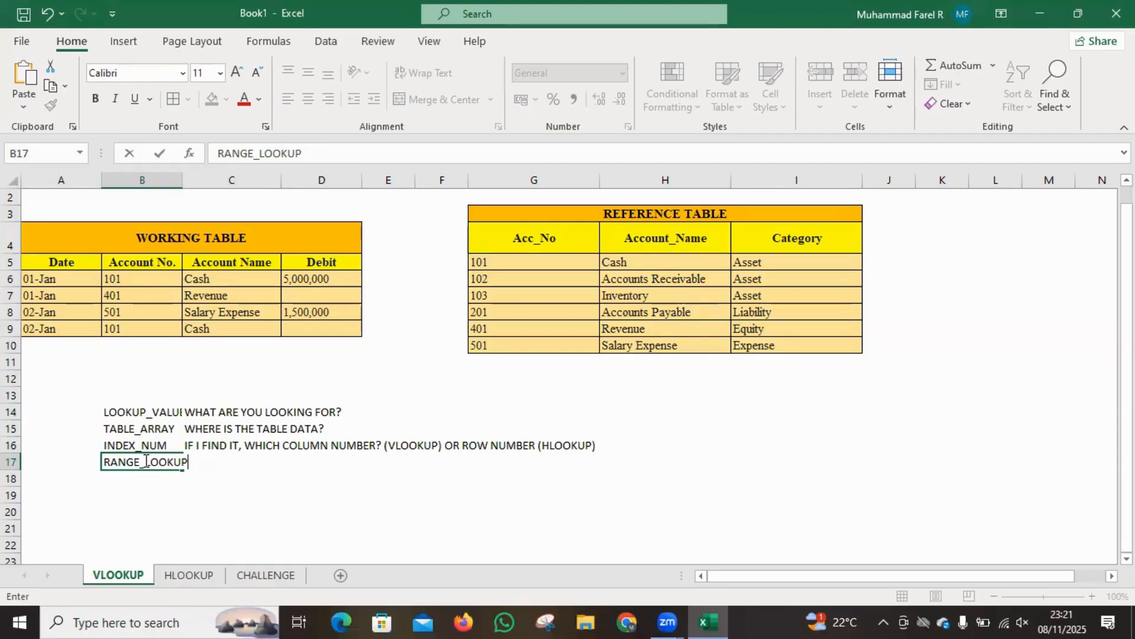
{"action": "key", "text": "Tab"}
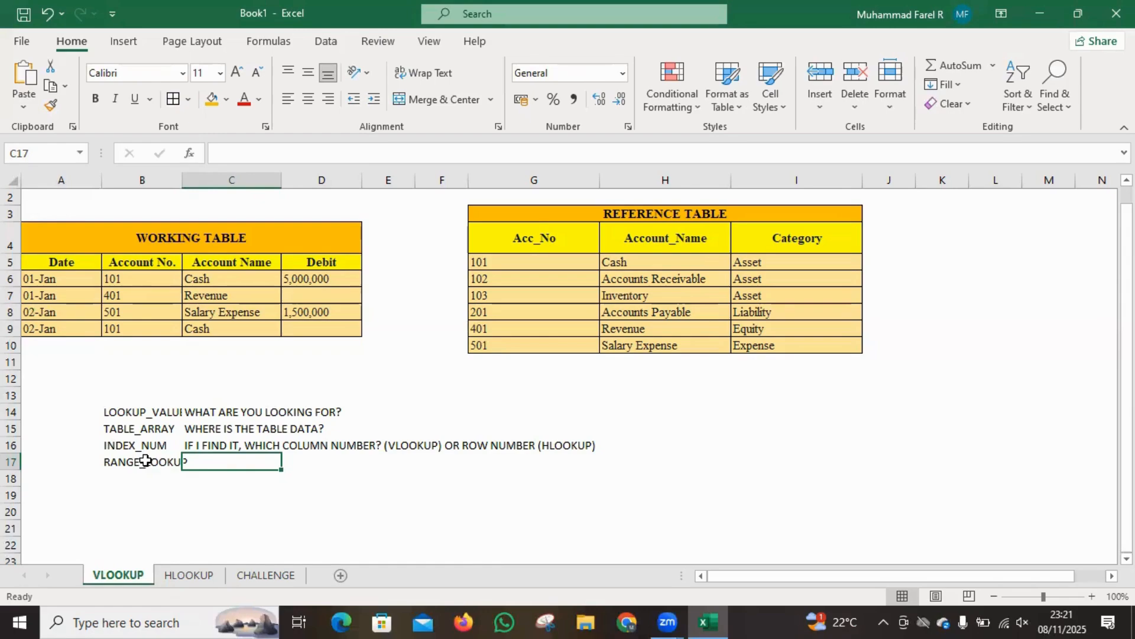
{"action": "type", "text": "TRUE"}
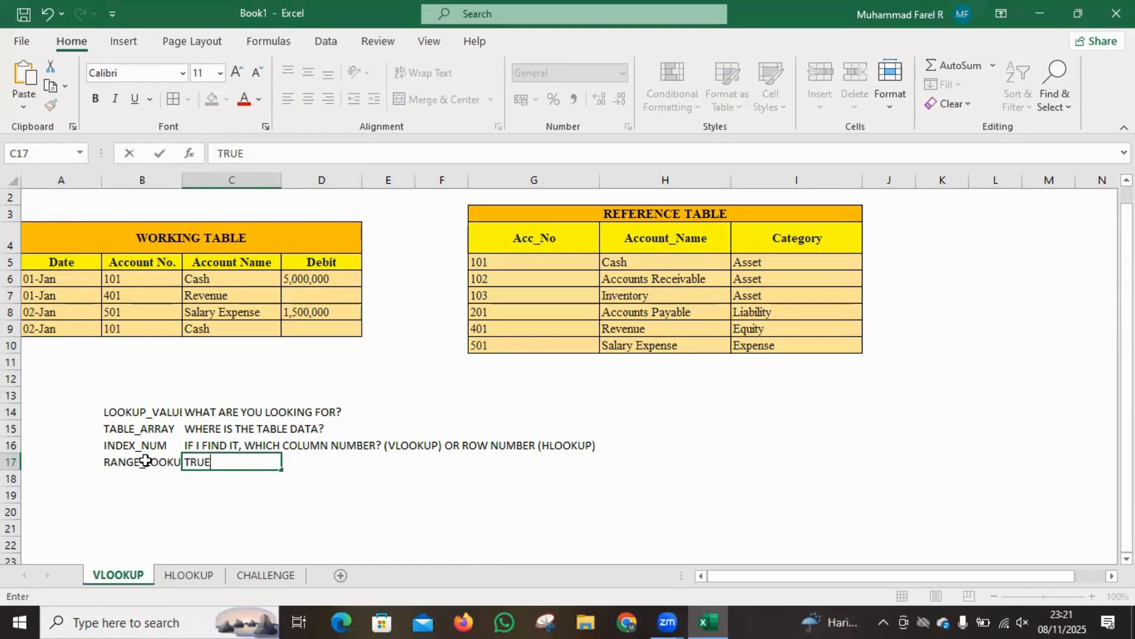
{"action": "type", "text": "/ FALSE (0)"}
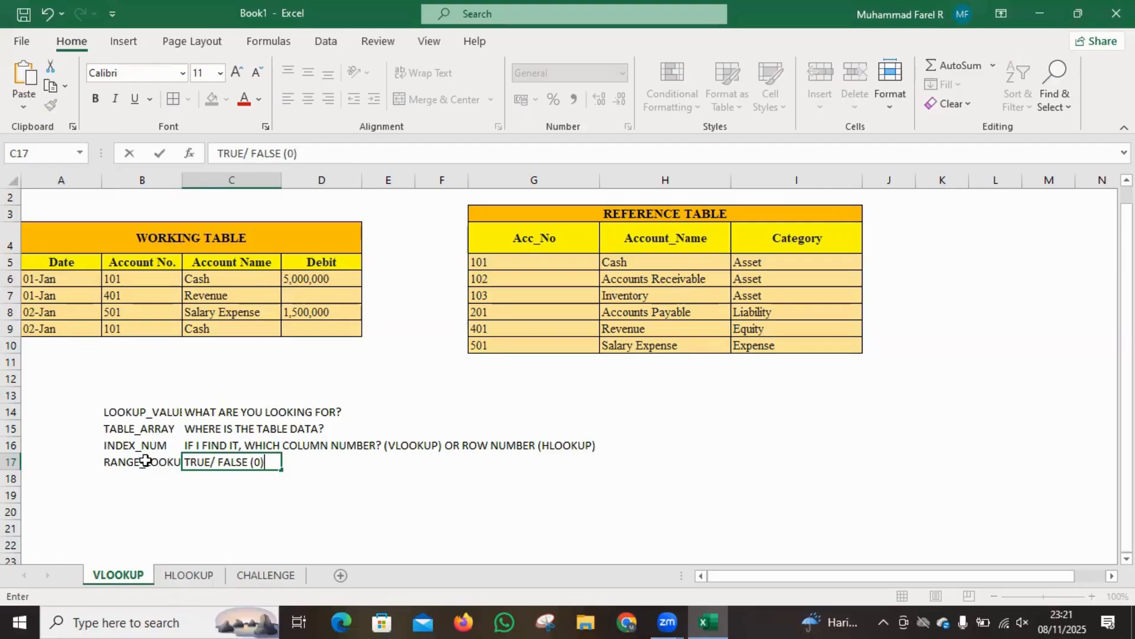
{"action": "key", "text": "Return"}
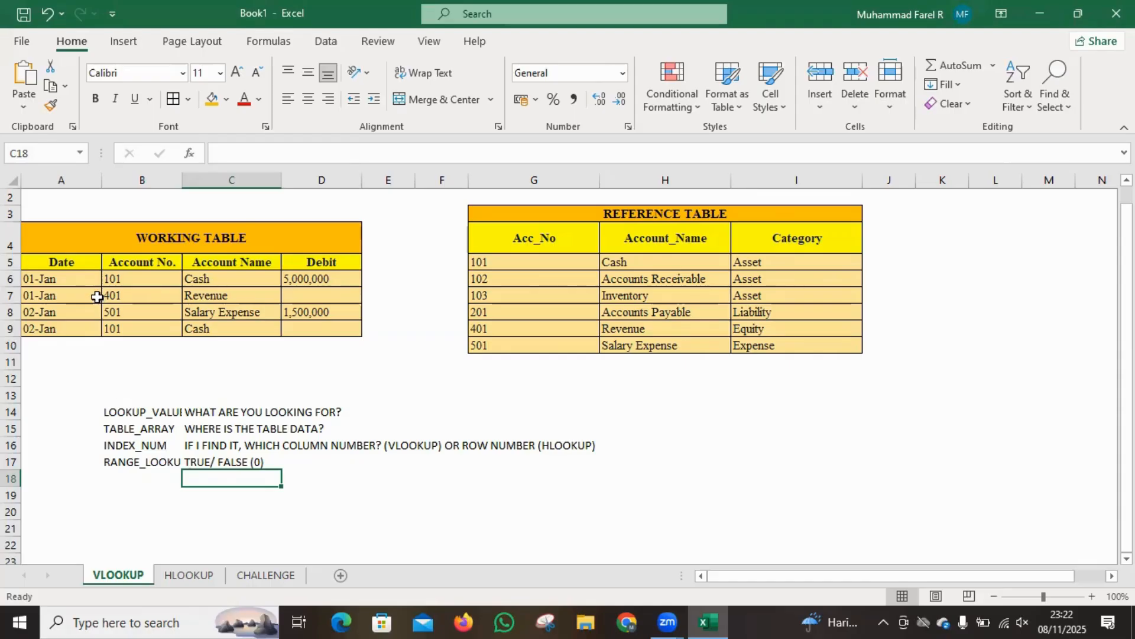
Step: Clear the Account Name entries in cells C6:C9 of the working table
{"action": "scroll", "coordinate": [97, 298], "scroll_direction": "up", "scroll_amount": 1}
{"action": "scroll", "coordinate": [97, 297], "scroll_direction": "up", "scroll_amount": 1}
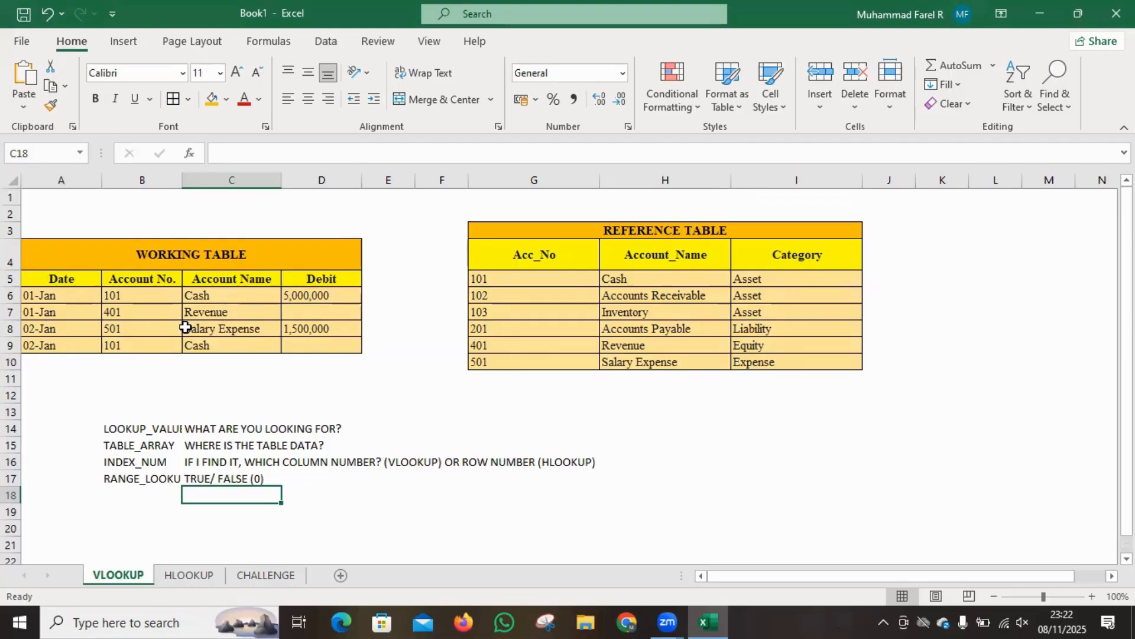
{"action": "left_click_drag", "start_coordinate": [516, 234], "coordinate": [523, 303]}
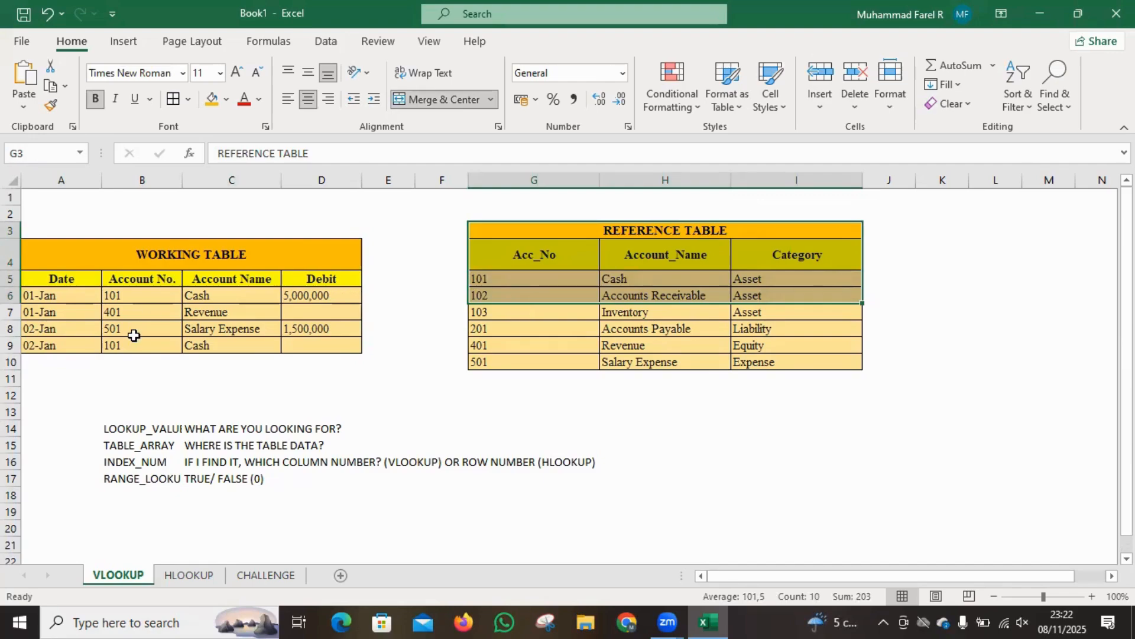
{"action": "left_click_drag", "start_coordinate": [125, 295], "coordinate": [121, 346]}
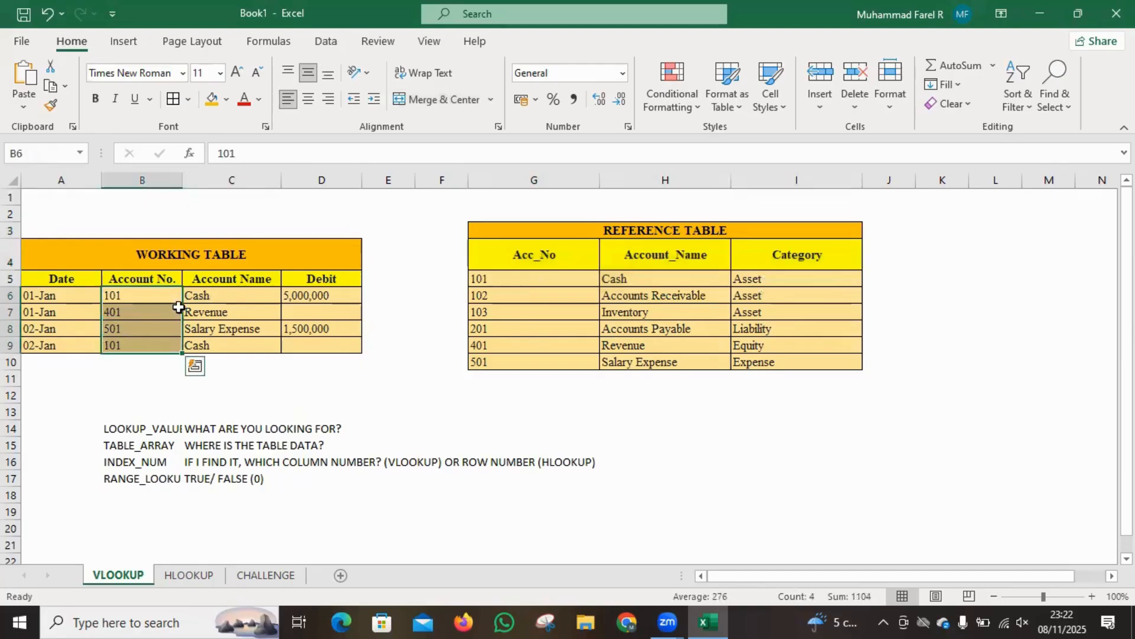
{"action": "left_click_drag", "start_coordinate": [192, 295], "coordinate": [203, 344]}
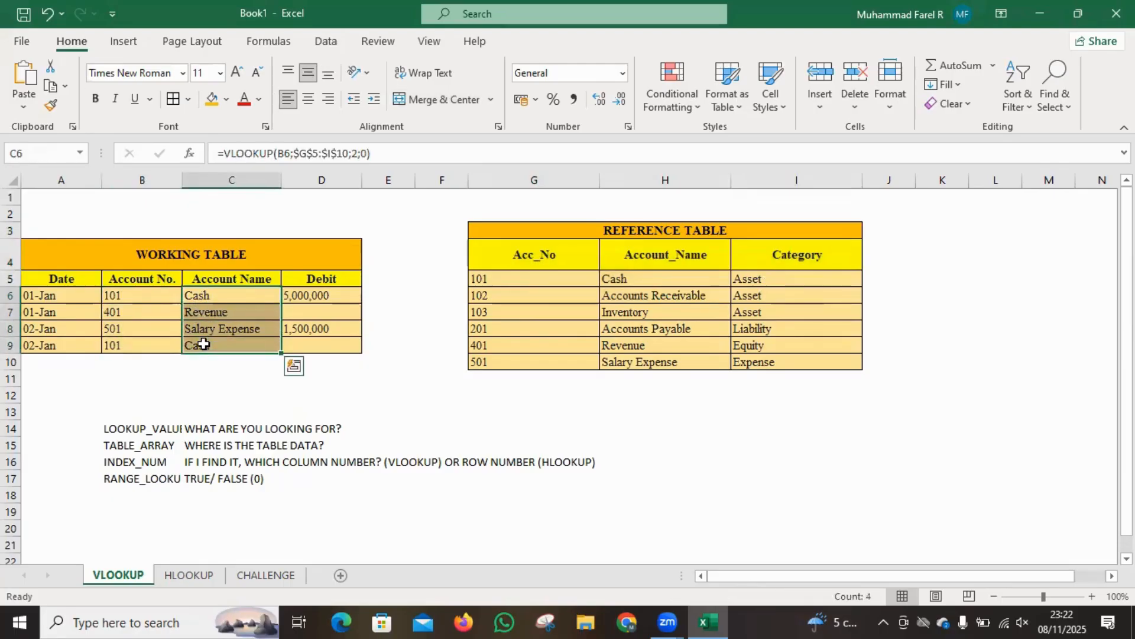
{"action": "key", "text": "Delete"}
{"action": "left_click", "coordinate": [194, 360]}
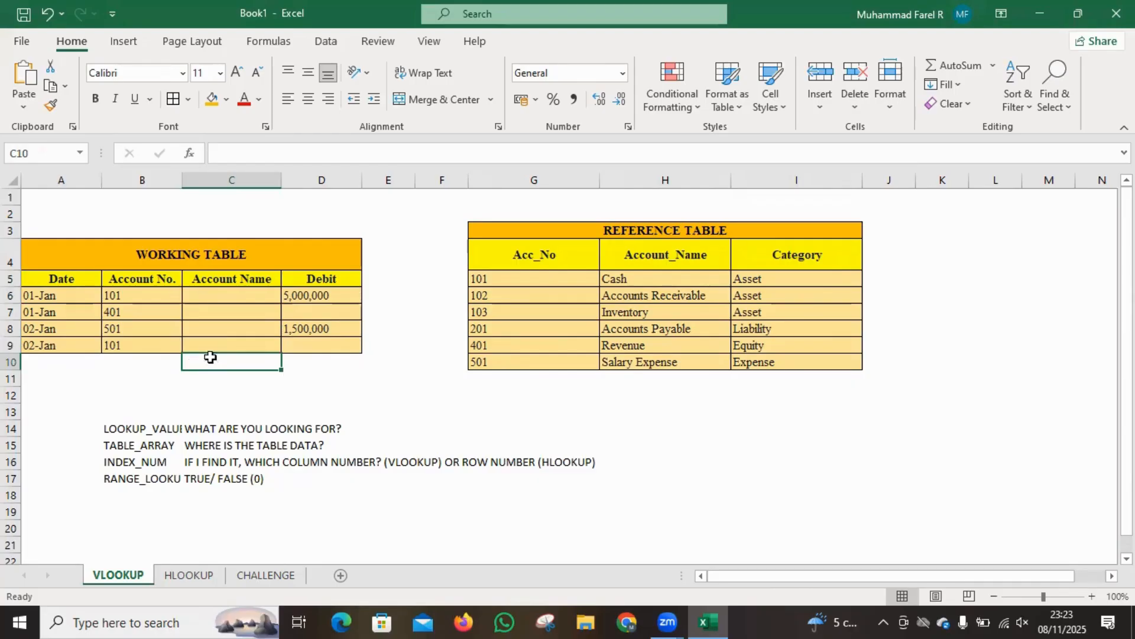
Step: Highlight the reference table's Acc_No column and the working table's Account No. column to compare the shared lookup key
{"action": "left_click", "coordinate": [535, 267]}
{"action": "left_click_drag", "start_coordinate": [534, 268], "coordinate": [530, 367]}
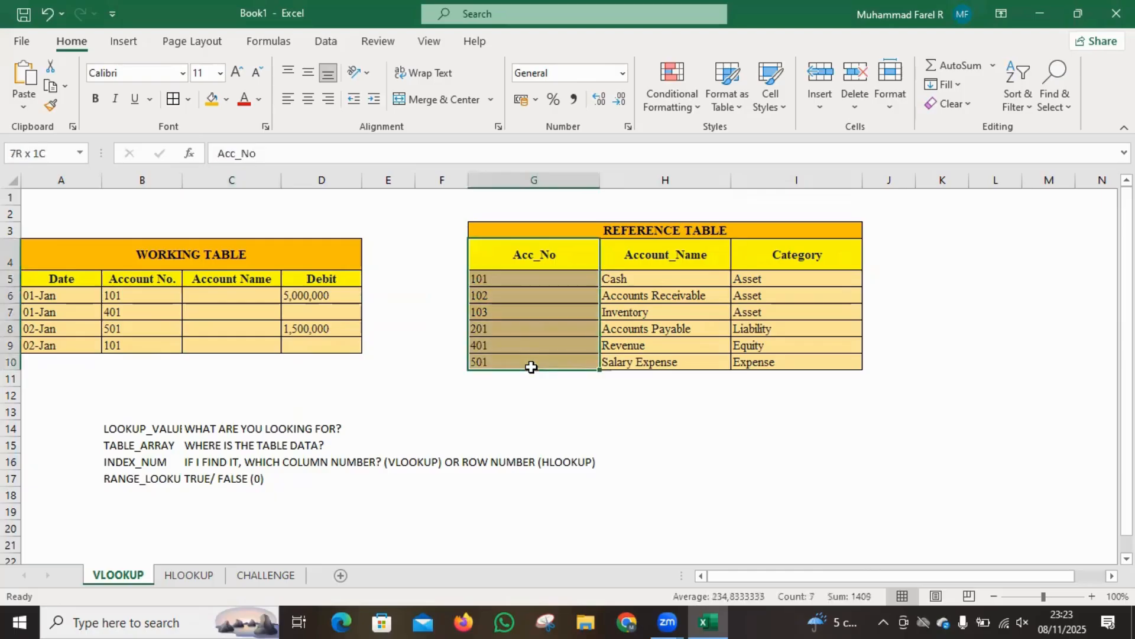
{"action": "left_click_drag", "start_coordinate": [158, 278], "coordinate": [146, 342]}
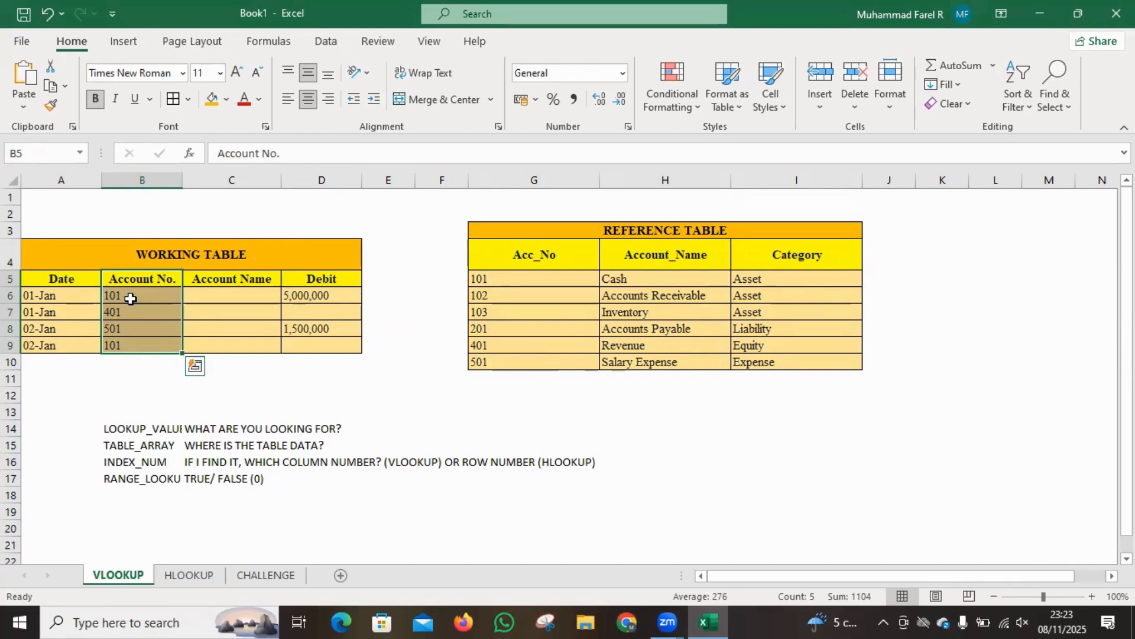
Step: Start a VLOOKUP formula in cell C6 with the account number in B6 as its lookup value
{"action": "left_click", "coordinate": [203, 294]}
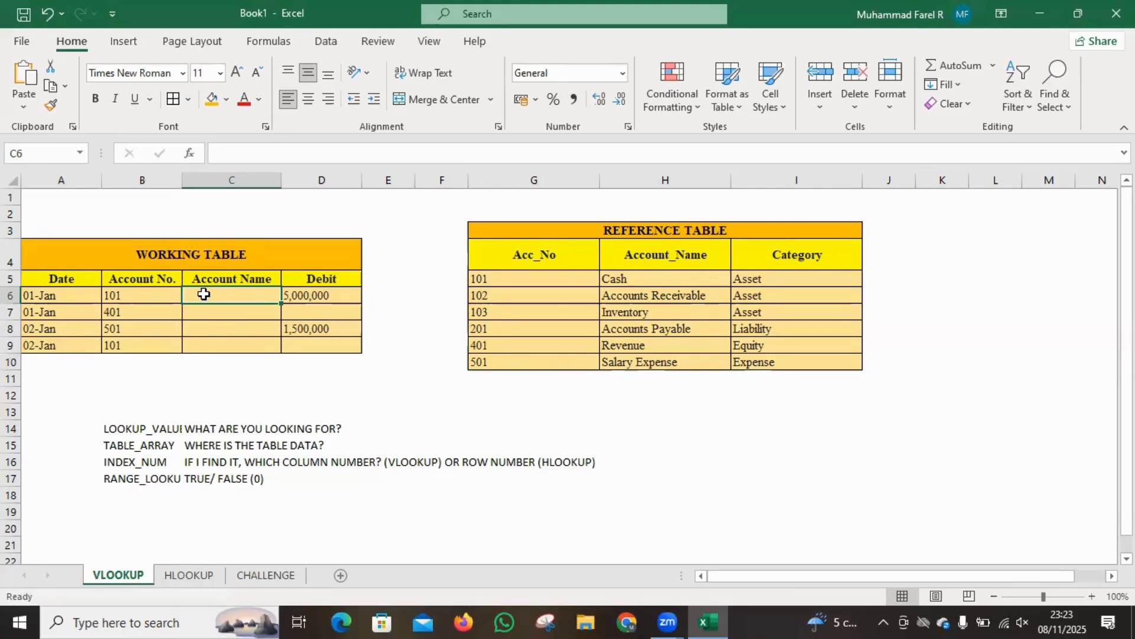
{"action": "type", "text": "="}
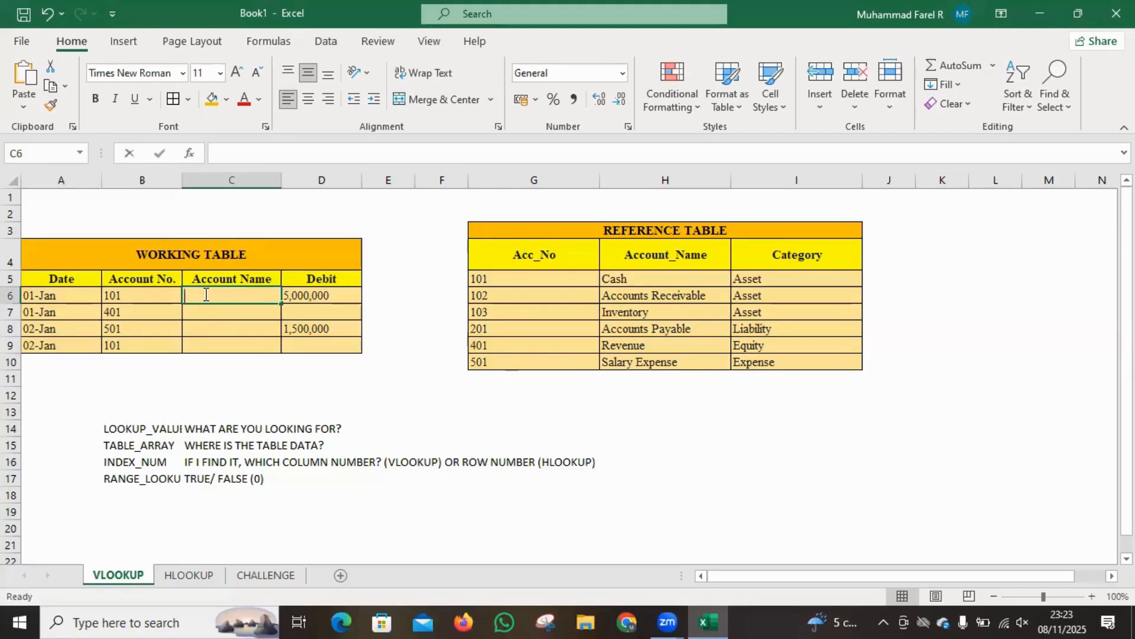
{"action": "type", "text": "V"}
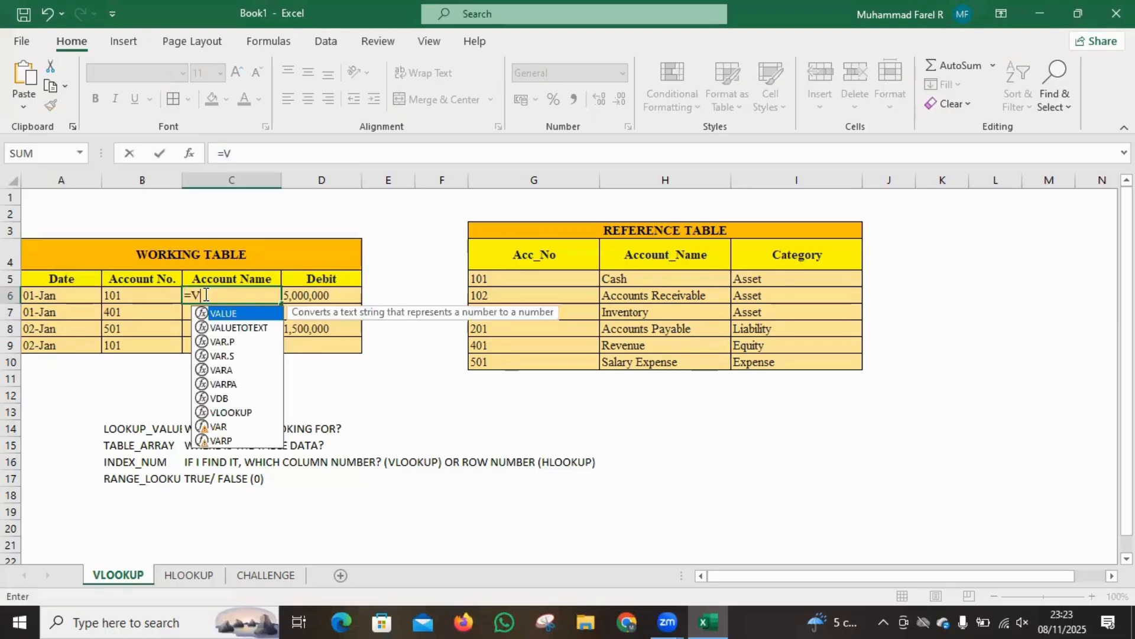
{"action": "type", "text": "LOOKUP"}
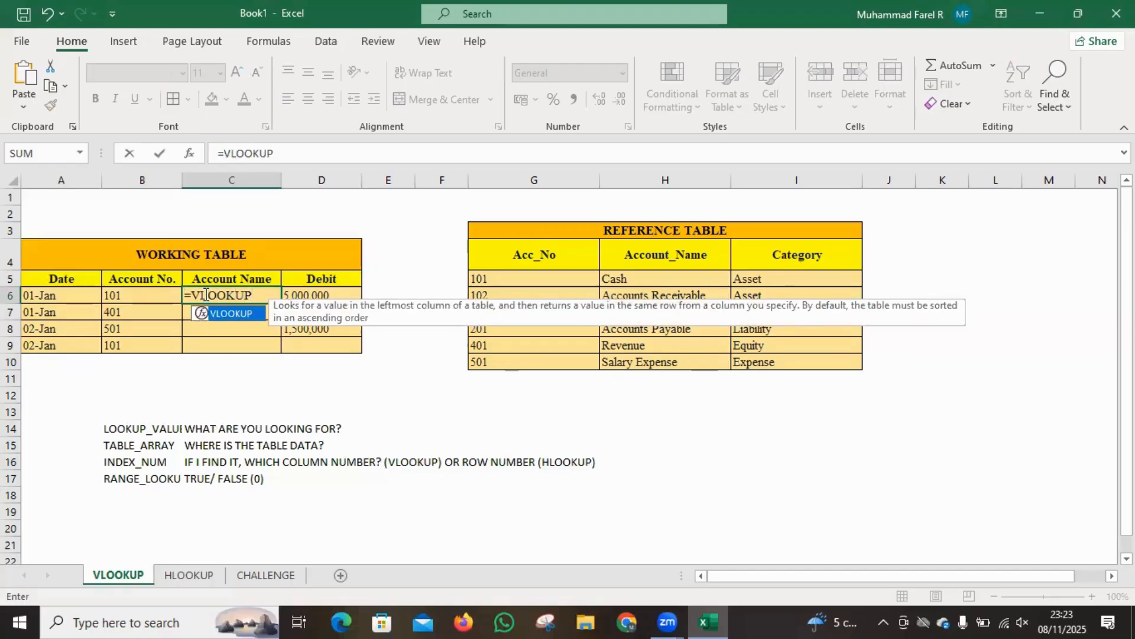
{"action": "type", "text": "("}
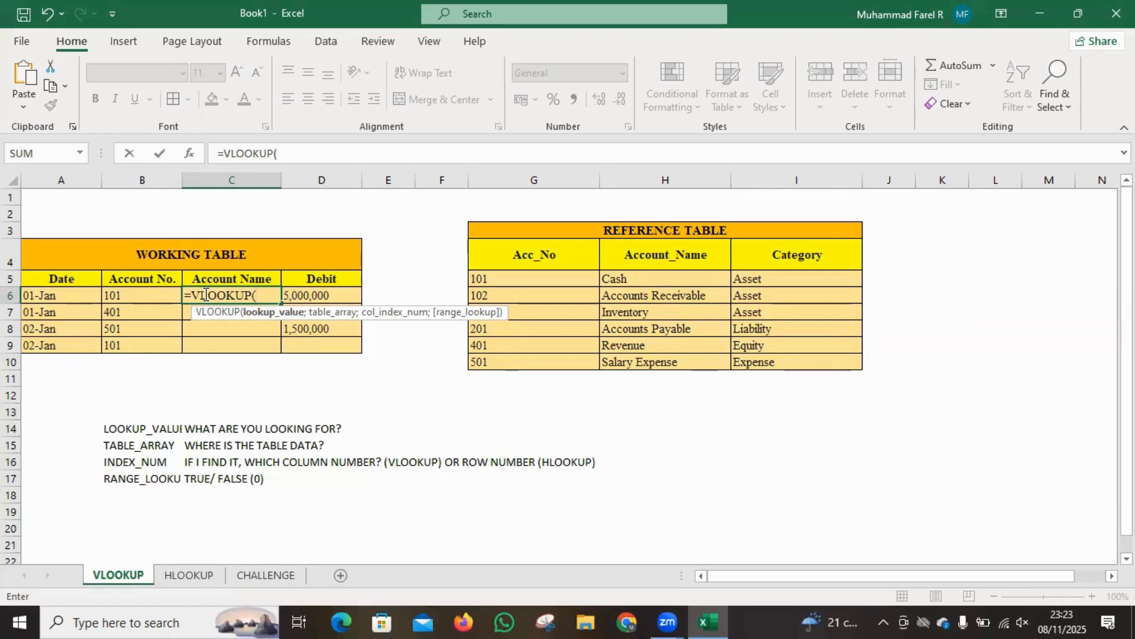
{"action": "left_click", "coordinate": [146, 296]}
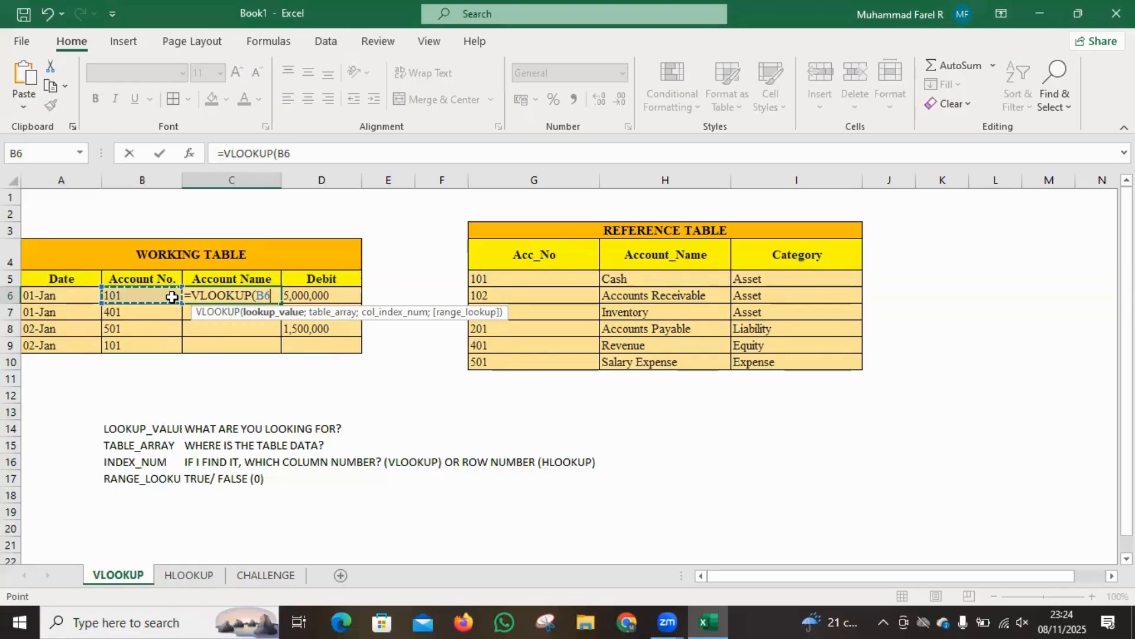
{"action": "type", "text": ";"}
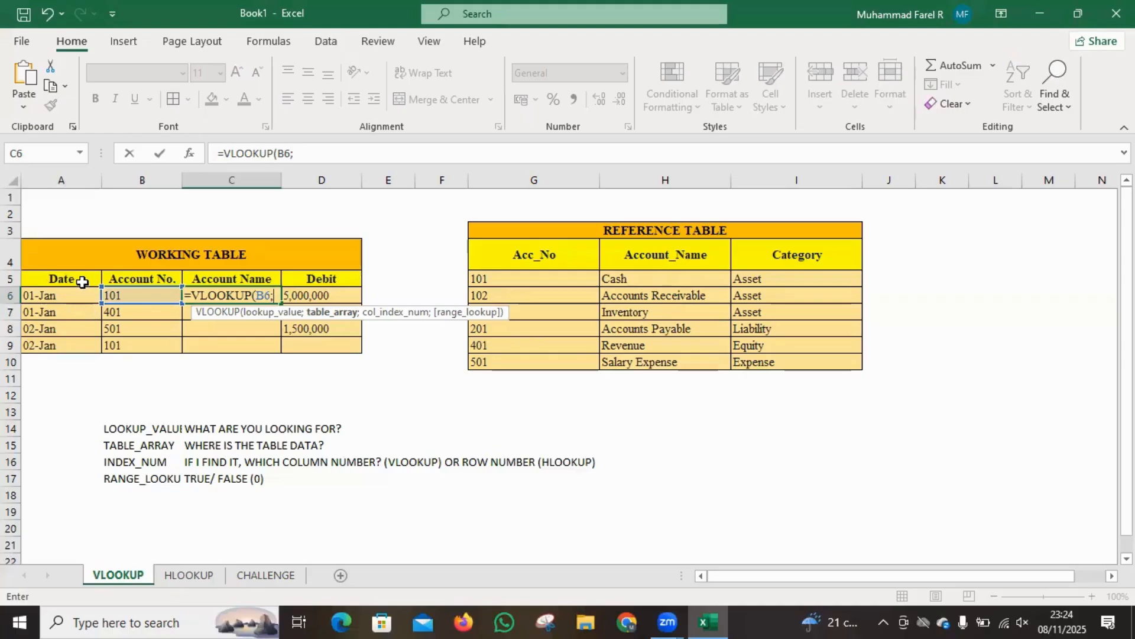
Step: Set the formula's table array to the reference data G5:I10, locked as the absolute range $G$5:$I$10
{"action": "left_click", "coordinate": [536, 279]}
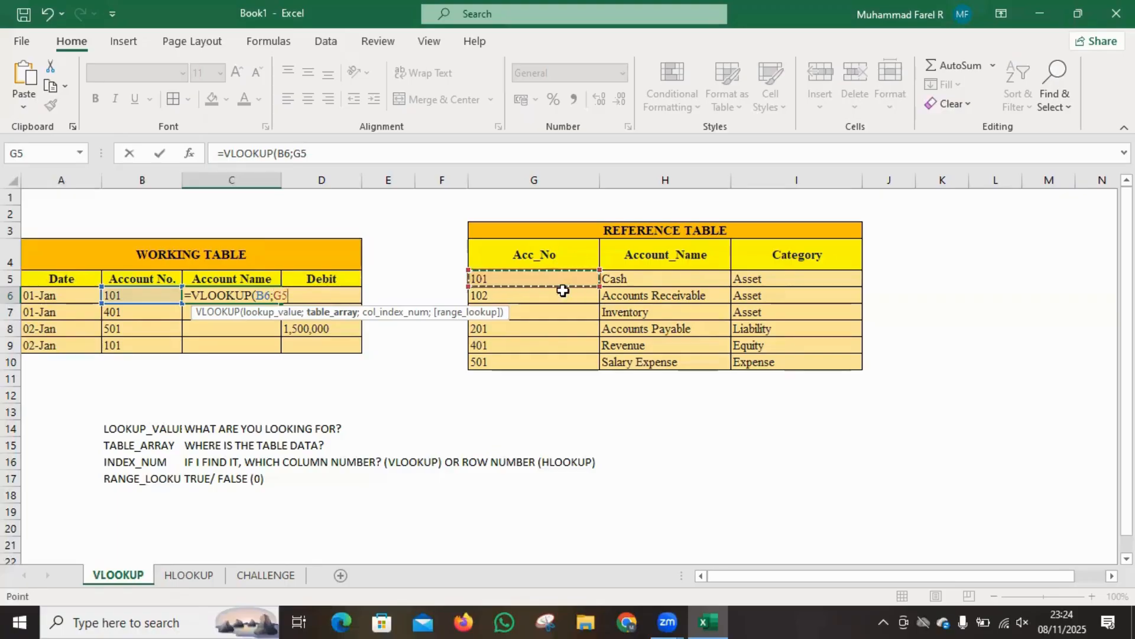
{"action": "left_click_drag", "start_coordinate": [563, 291], "coordinate": [746, 367]}
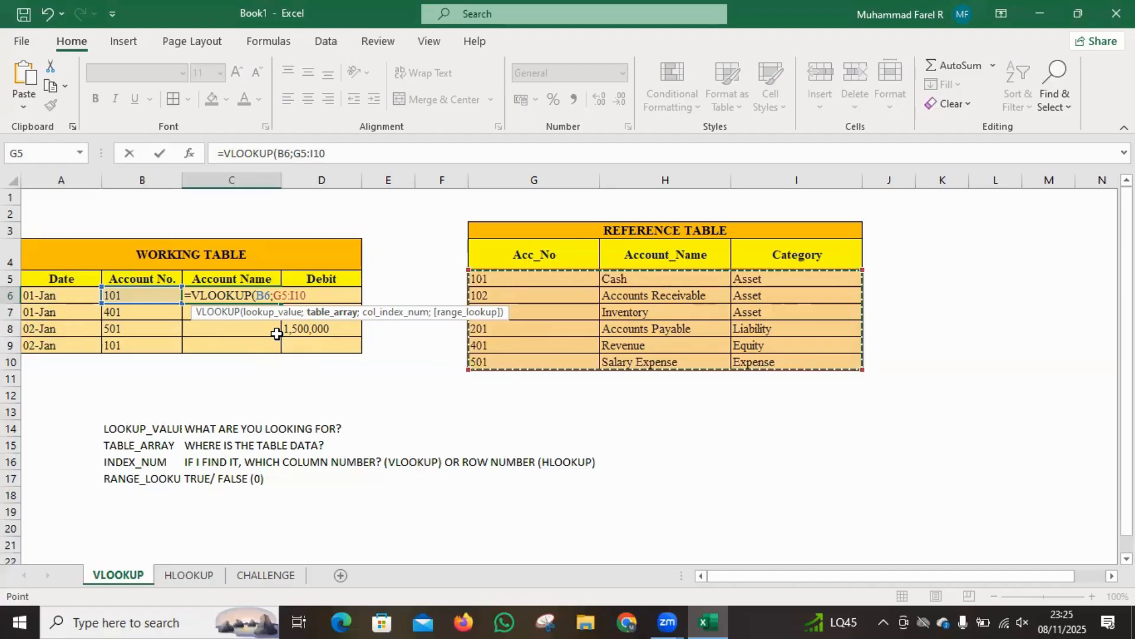
{"action": "key", "text": "F4"}
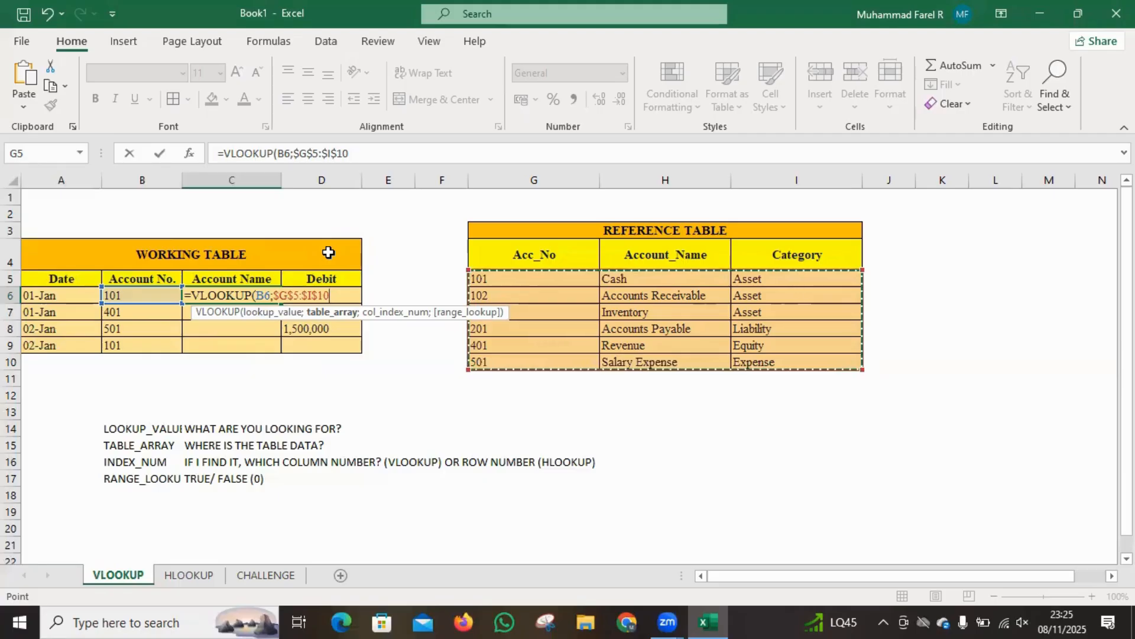
{"action": "type", "text": ";"}
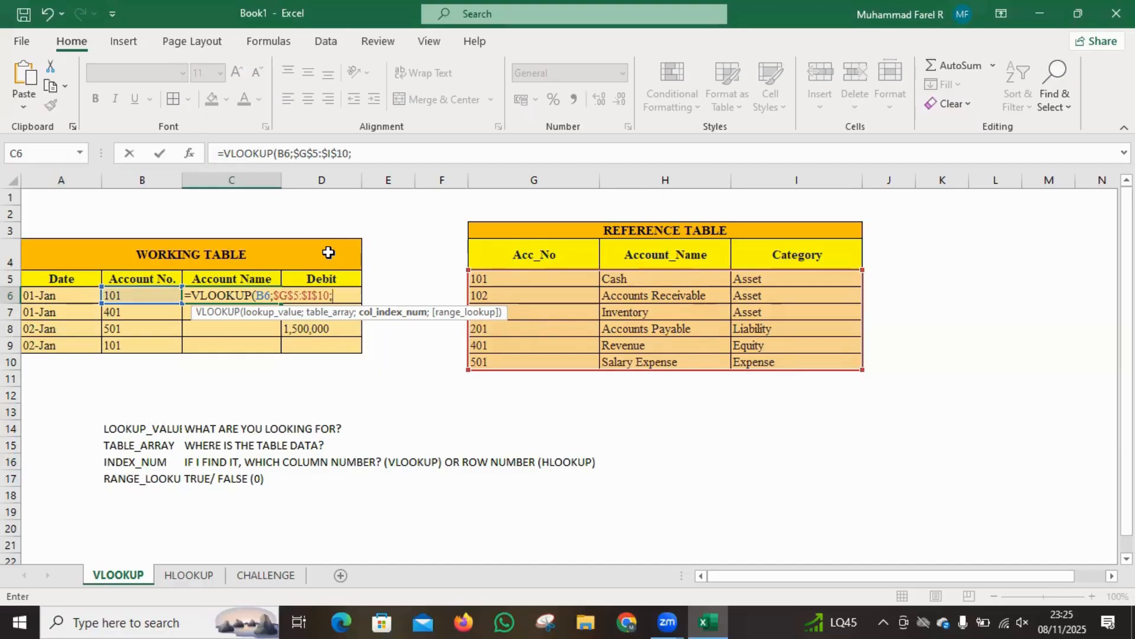
Step: Complete the VLOOKUP formula in C6 with column index 2 and an exact match entered as 0
{"action": "type", "text": "2;"}
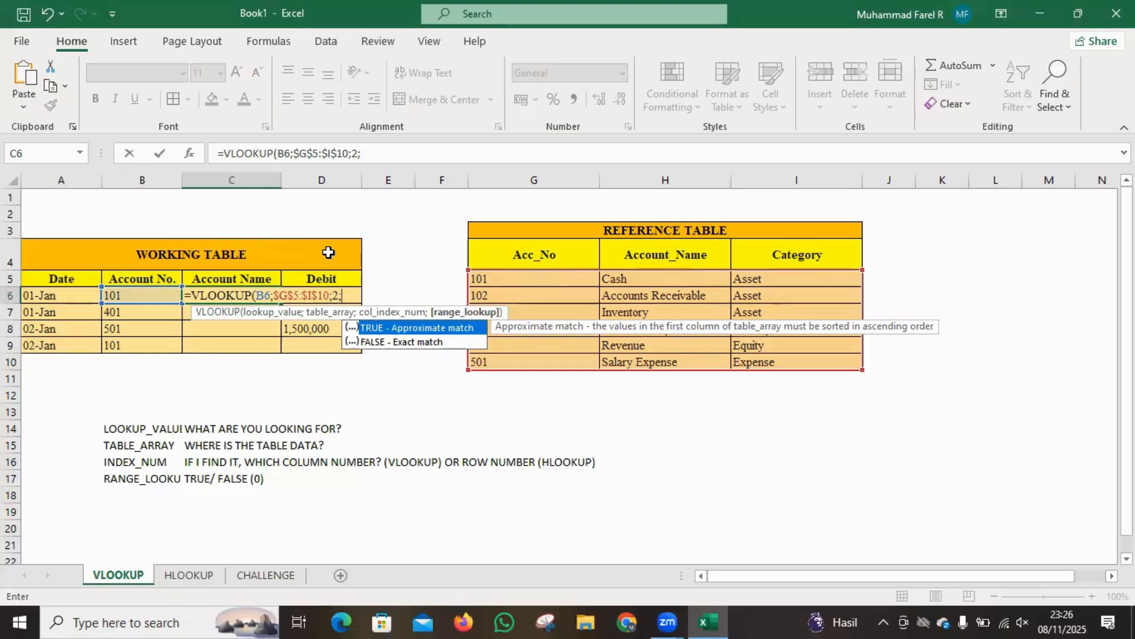
{"action": "type", "text": "FALSE"}
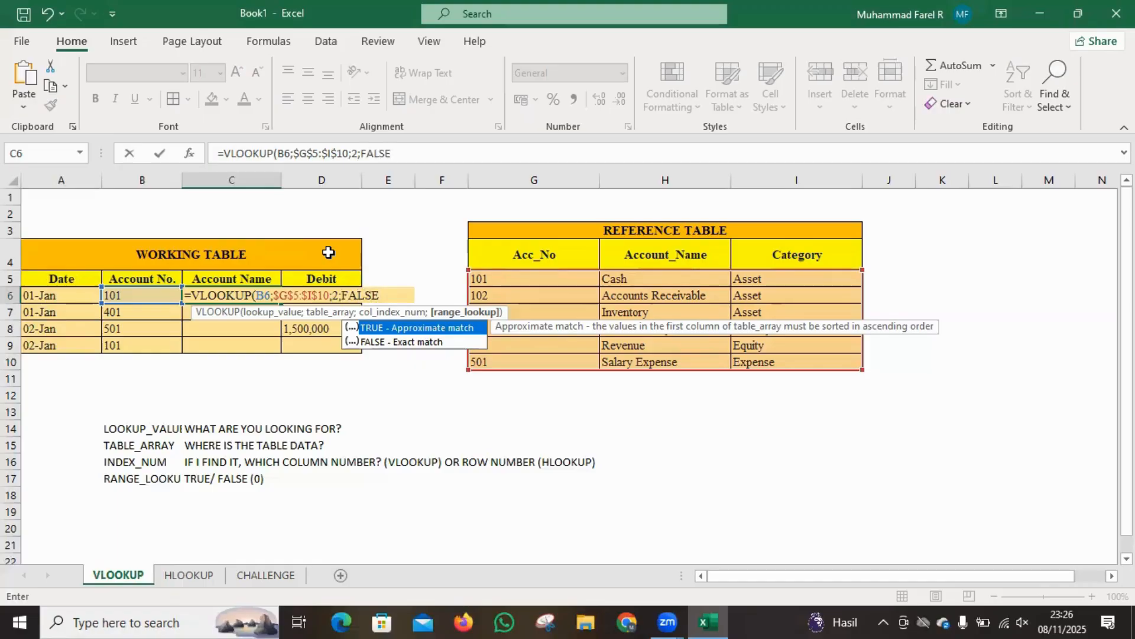
{"action": "key", "text": "BackSpace"}
{"action": "key", "text": "BackSpace"}
{"action": "key", "text": "BackSpace"}
{"action": "key", "text": "BackSpace"}
{"action": "key", "text": "BackSpace"}
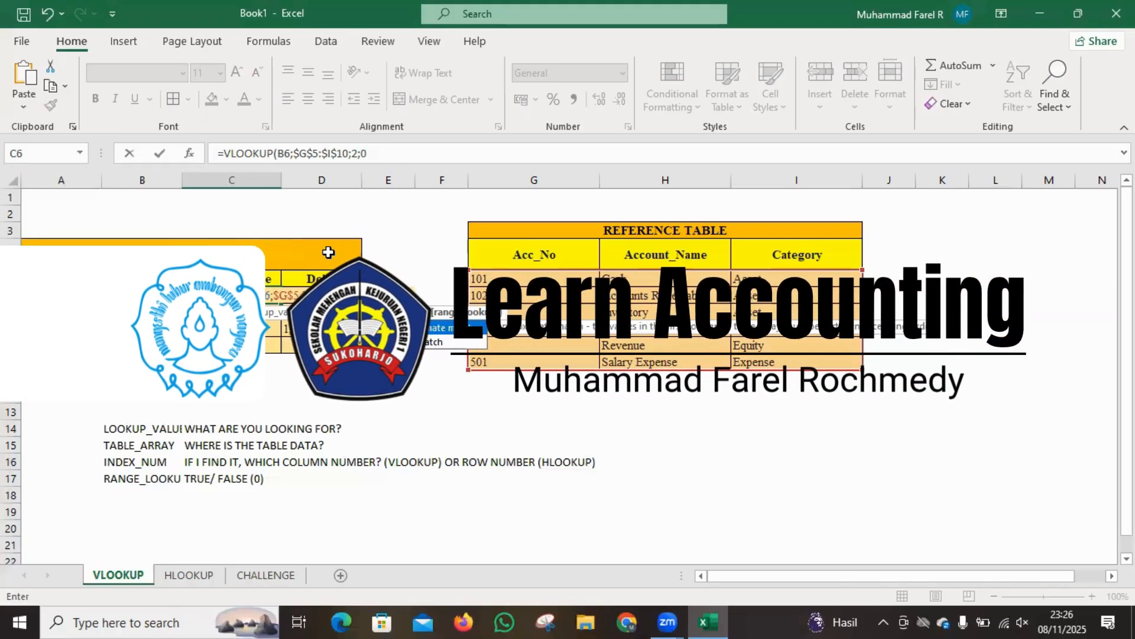
{"action": "type", "text": "0"}
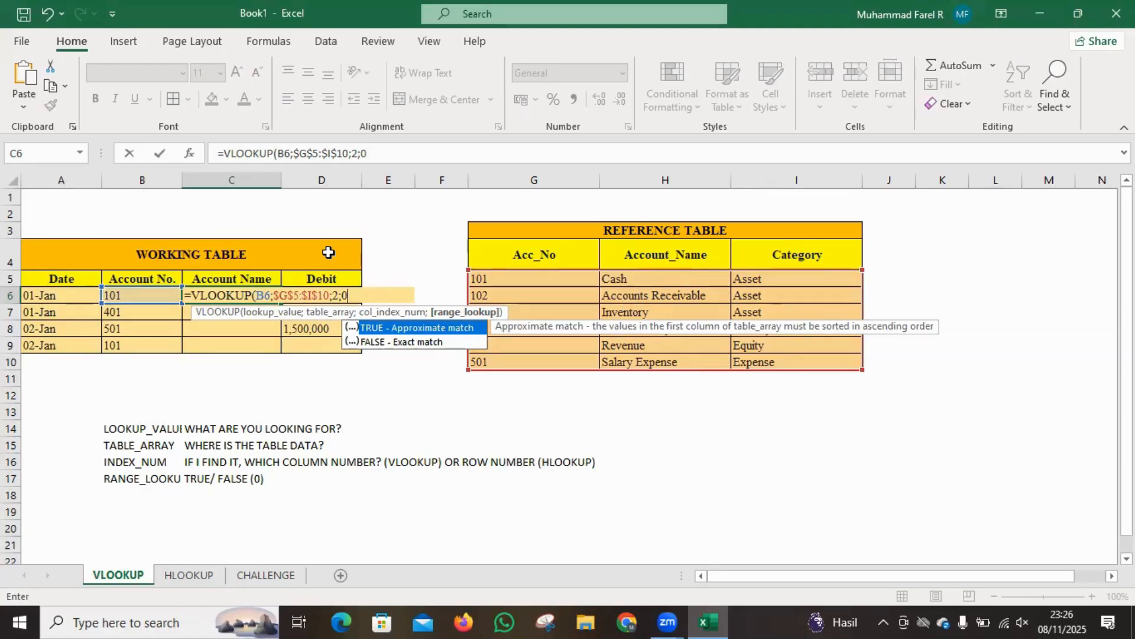
{"action": "type", "text": "0"}
{"action": "key", "text": "BackSpace"}
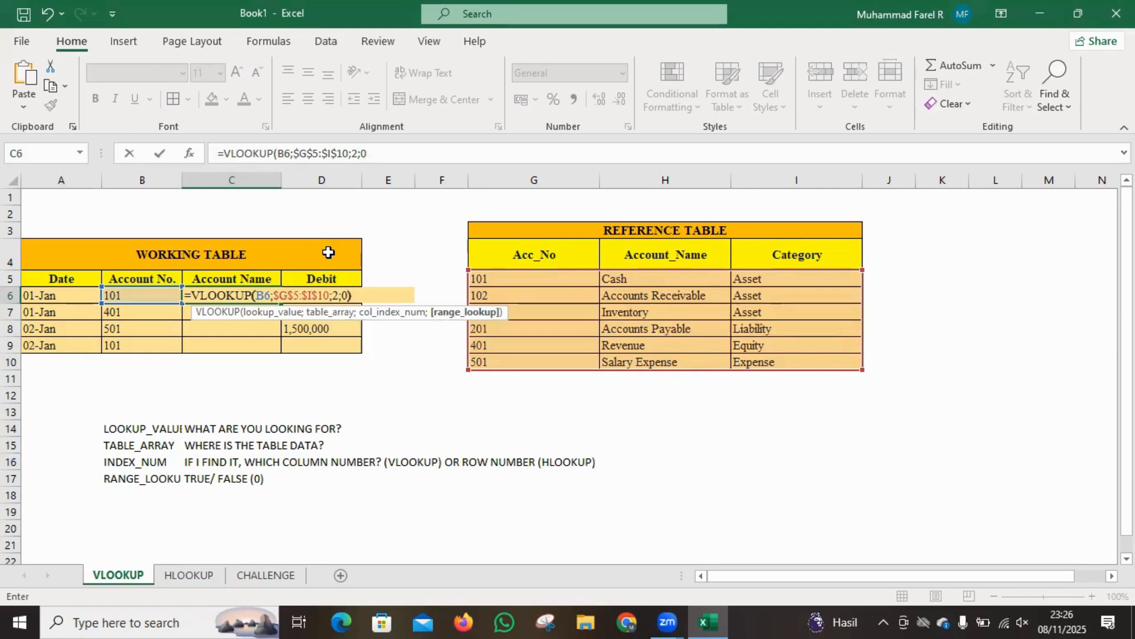
{"action": "type", "text": ")"}
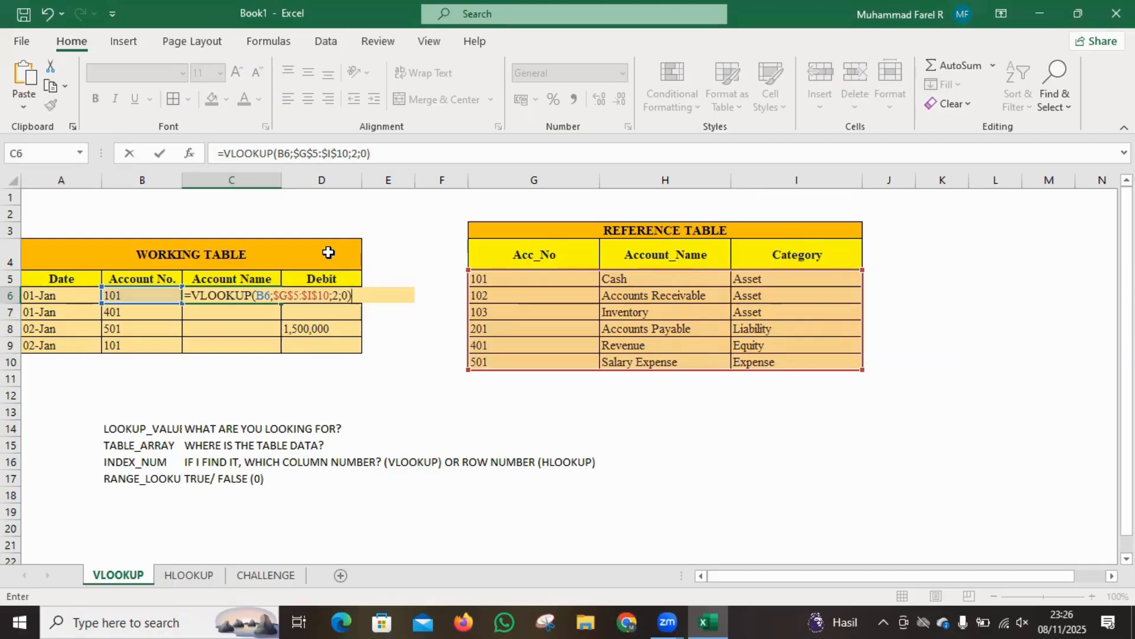
{"action": "key", "text": "Return"}
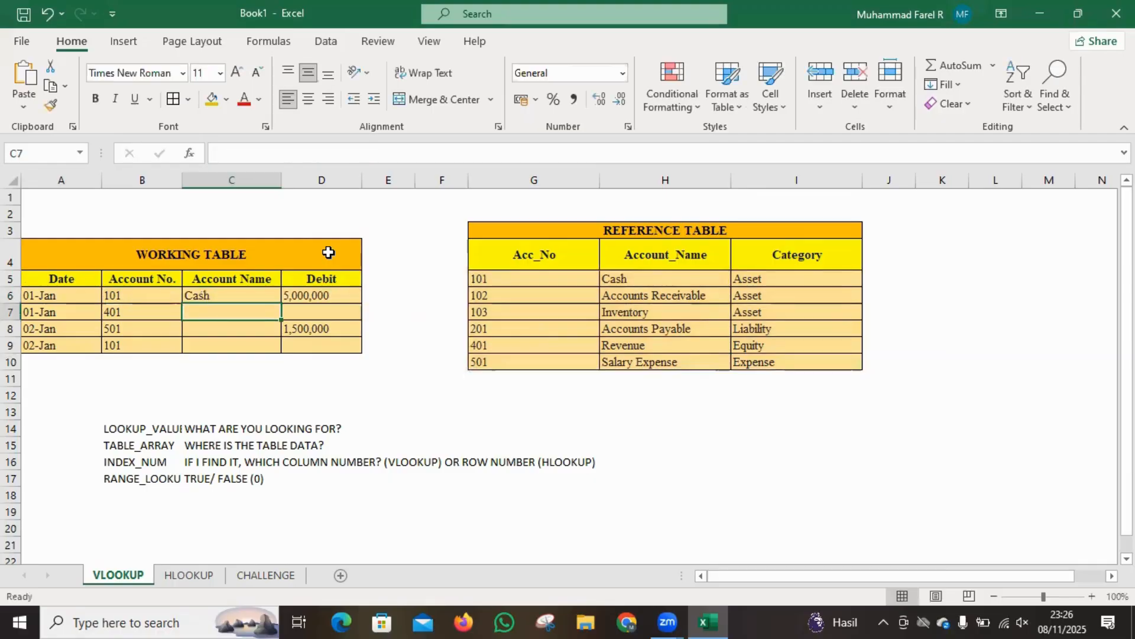
Step: Fill the VLOOKUP formula from C6 down through C9 in the Account Name column
{"action": "left_click", "coordinate": [262, 296]}
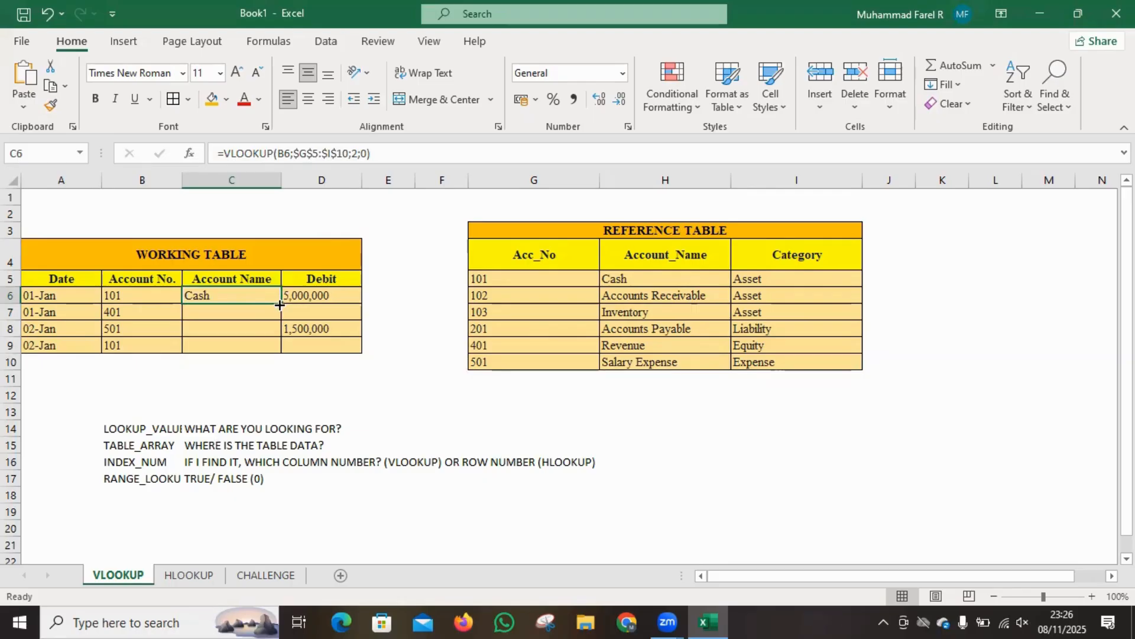
{"action": "left_click_drag", "start_coordinate": [280, 304], "coordinate": [283, 350]}
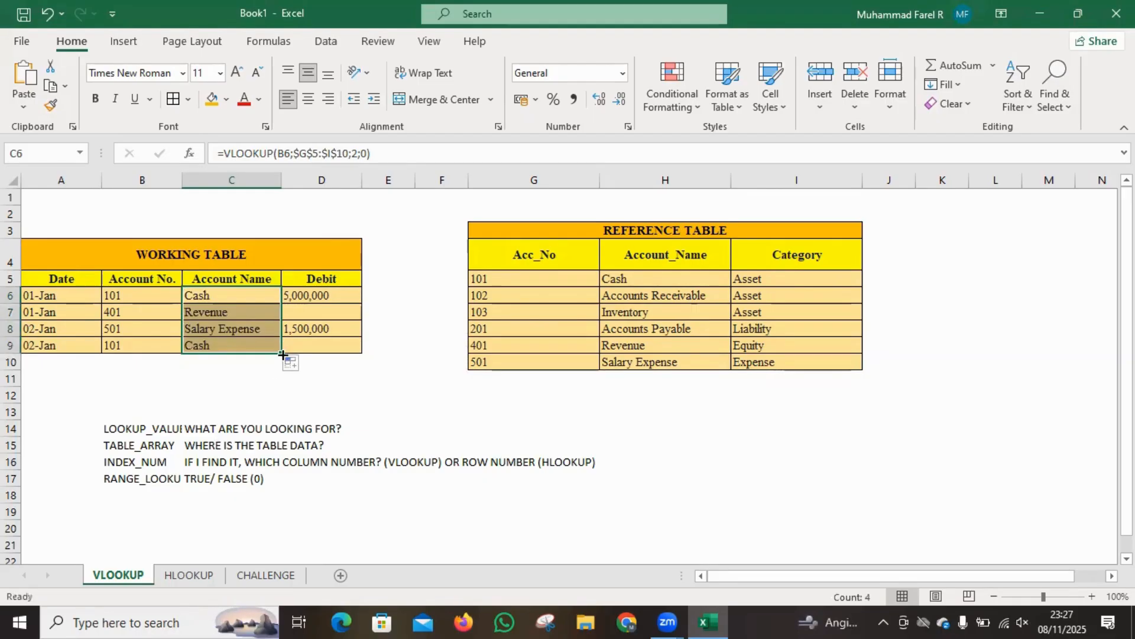
{"action": "left_click", "coordinate": [246, 378]}
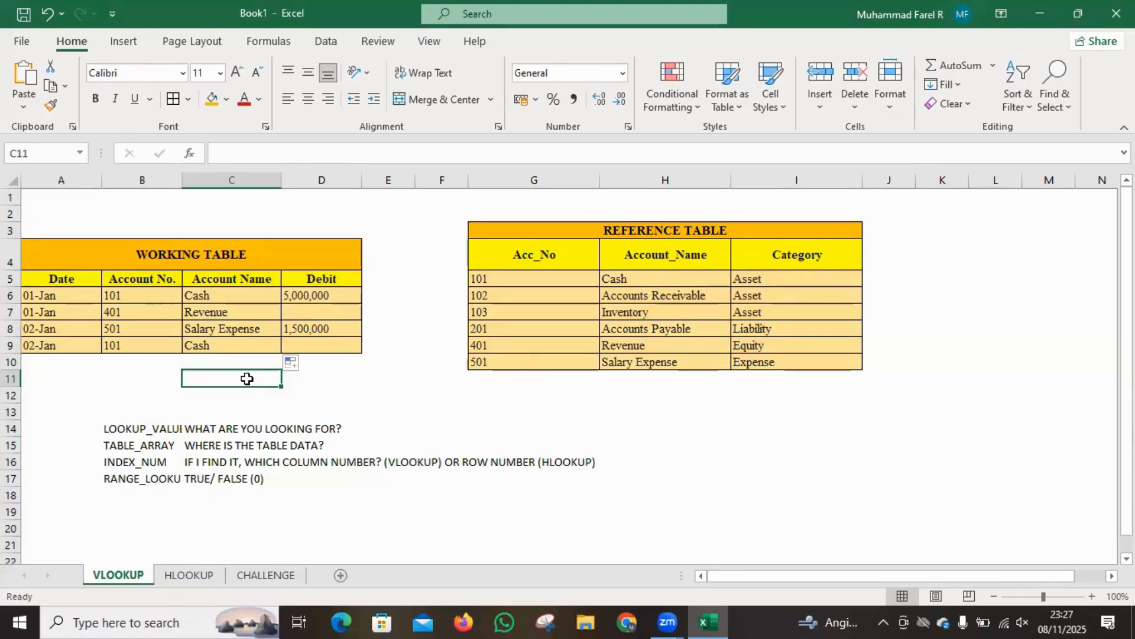
Step: Open the HLOOKUP sheet and highlight the reference table's header row of product and quarter labels
{"action": "left_click", "coordinate": [195, 576]}
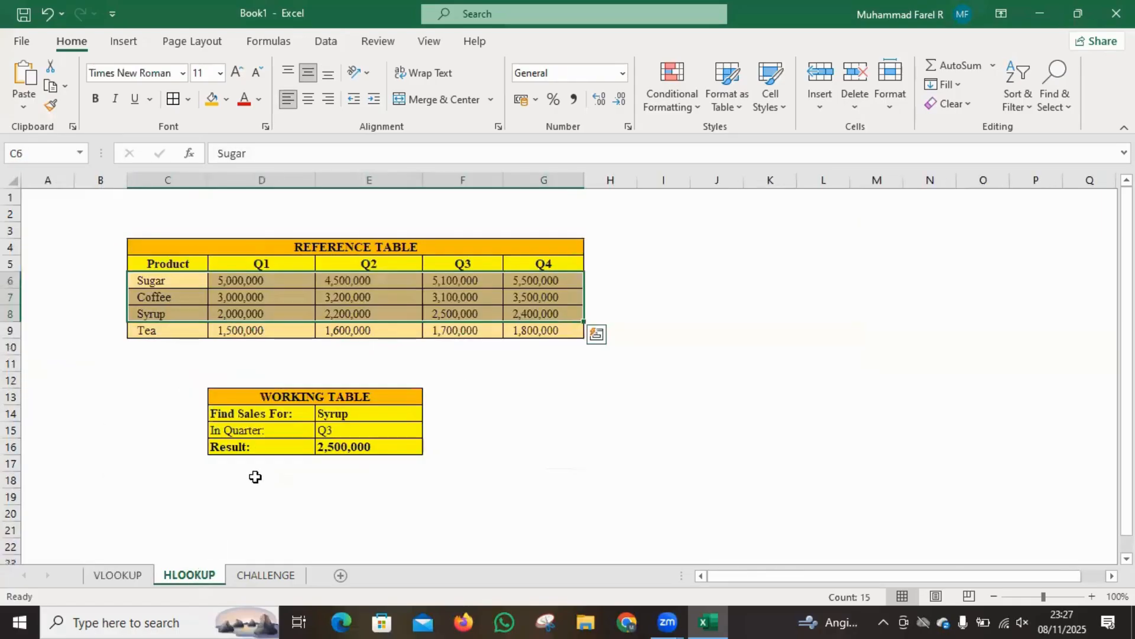
{"action": "left_click", "coordinate": [165, 442]}
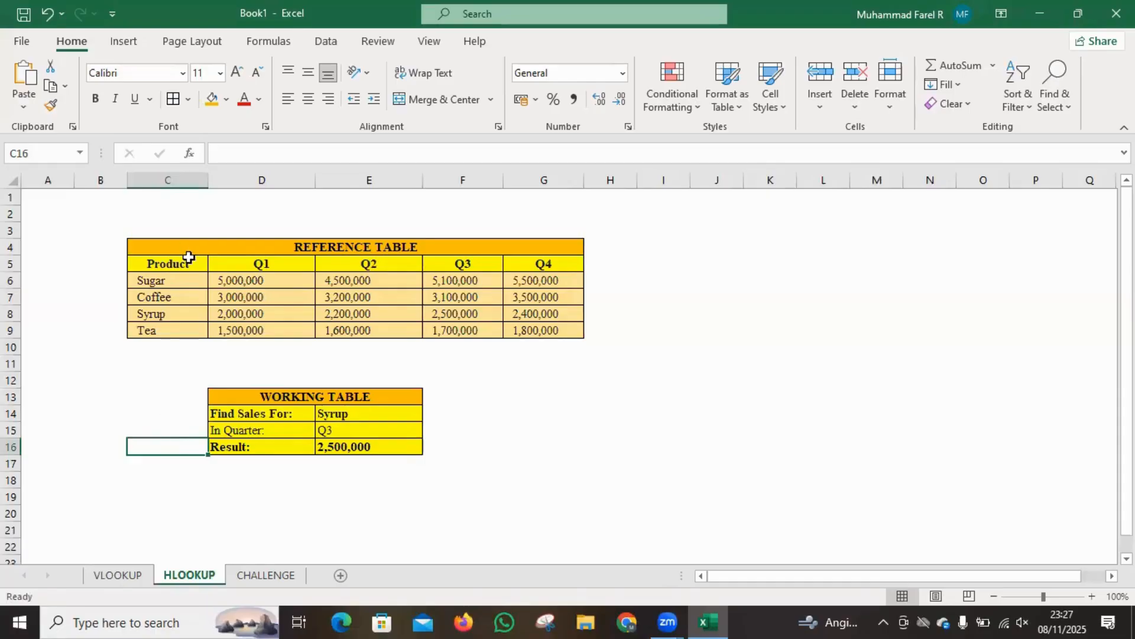
{"action": "left_click_drag", "start_coordinate": [187, 260], "coordinate": [500, 266]}
{"action": "left_click", "coordinate": [226, 367]}
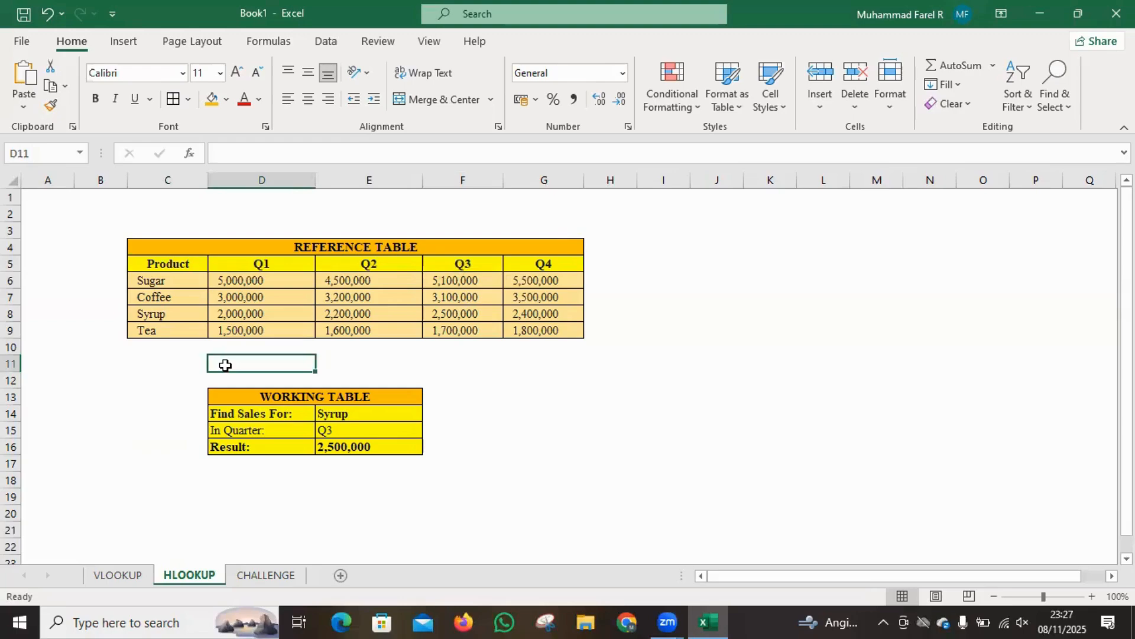
Step: Clear the working table's Result formula in cell E16 on the HLOOKUP sheet
{"action": "left_click", "coordinate": [339, 448]}
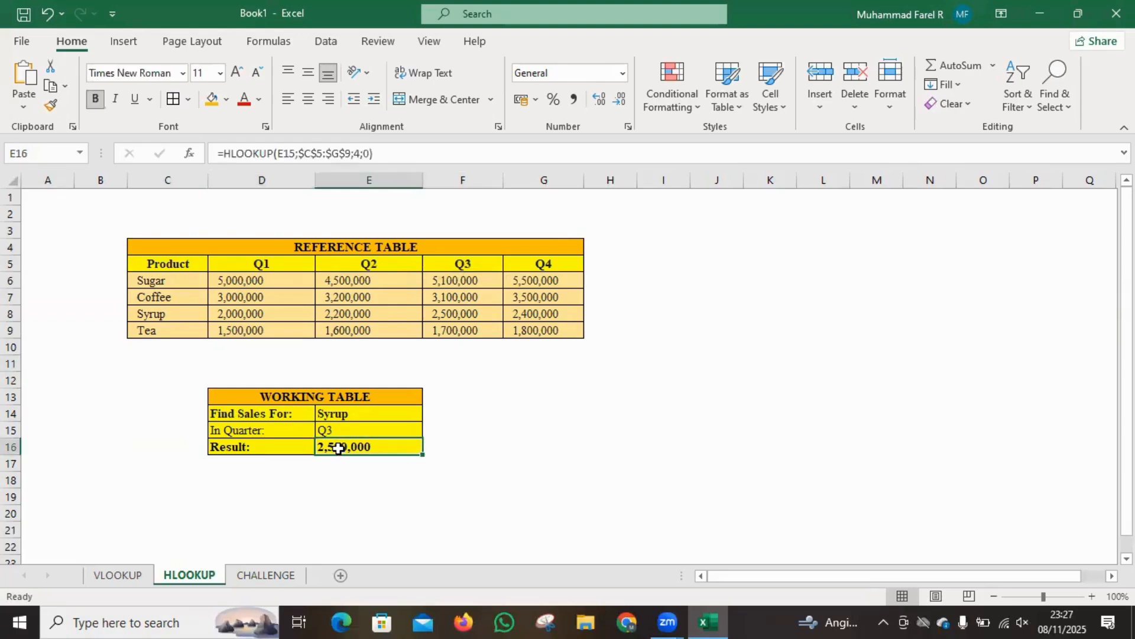
{"action": "key", "text": "Delete"}
{"action": "left_click", "coordinate": [438, 312]}
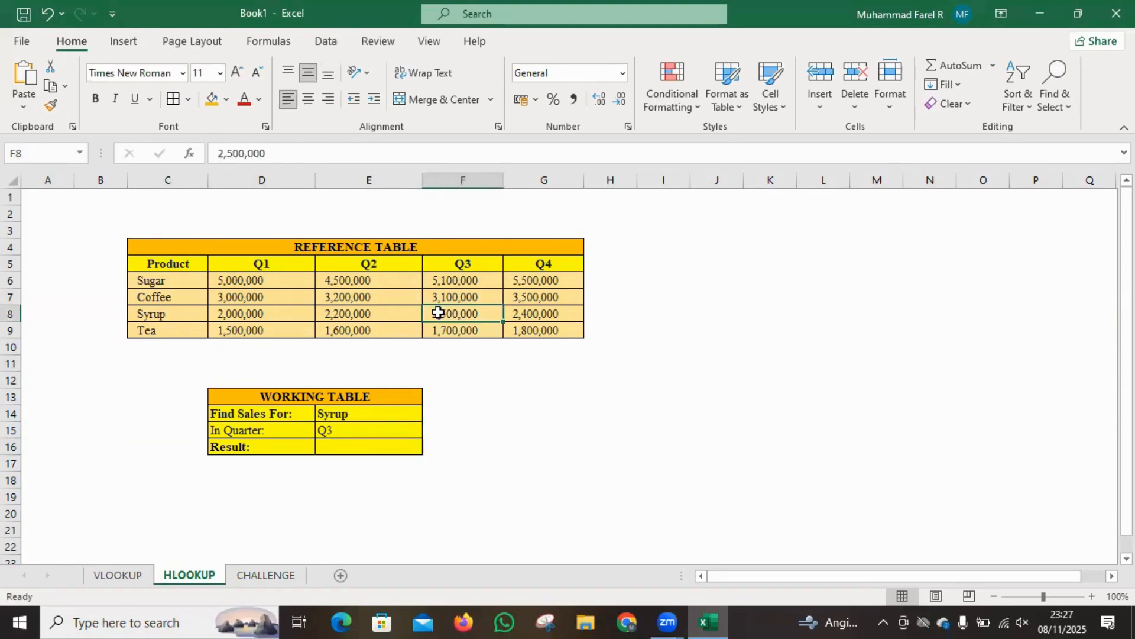
{"action": "left_click", "coordinate": [510, 444]}
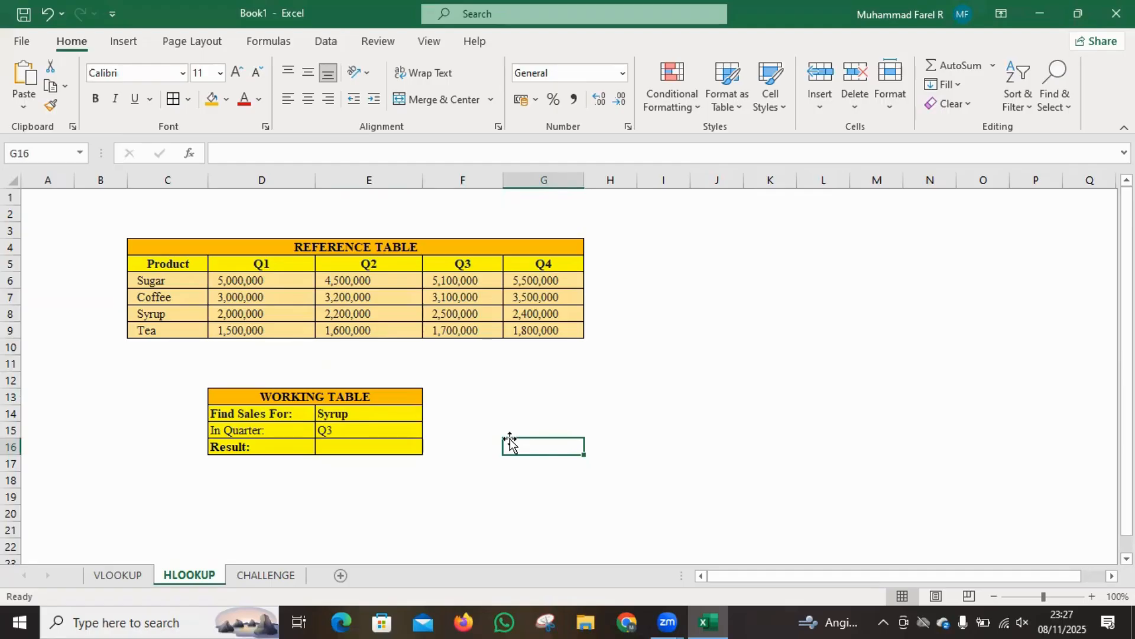
Step: Start an HLOOKUP formula in Result cell E16 with the quarter in E15 as its lookup value
{"action": "left_click", "coordinate": [350, 442]}
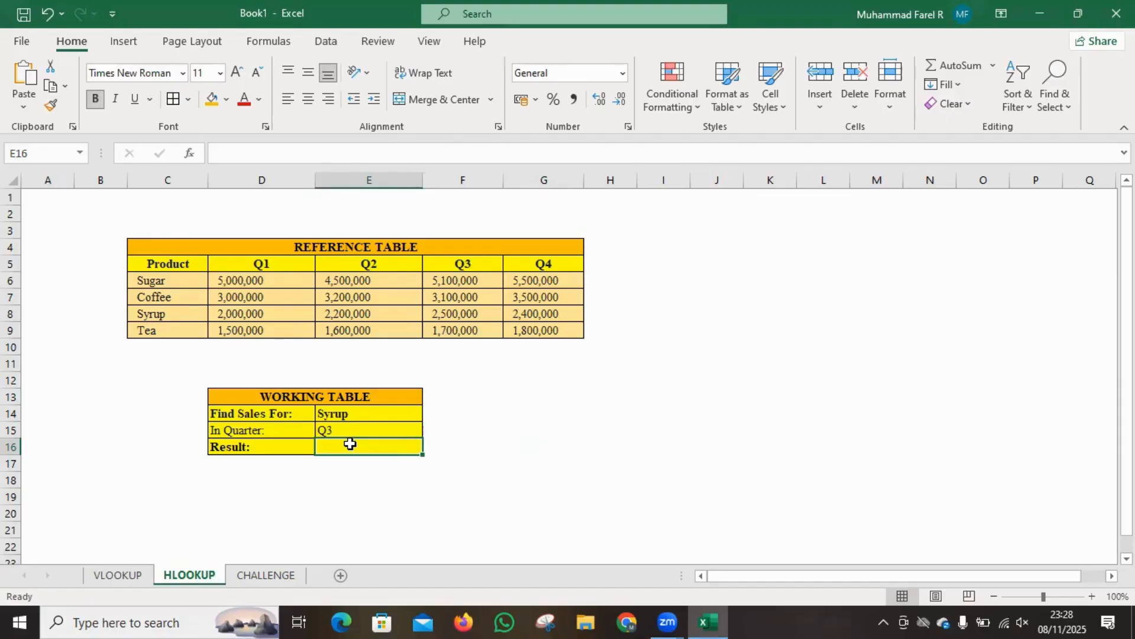
{"action": "type", "text": "=HL"}
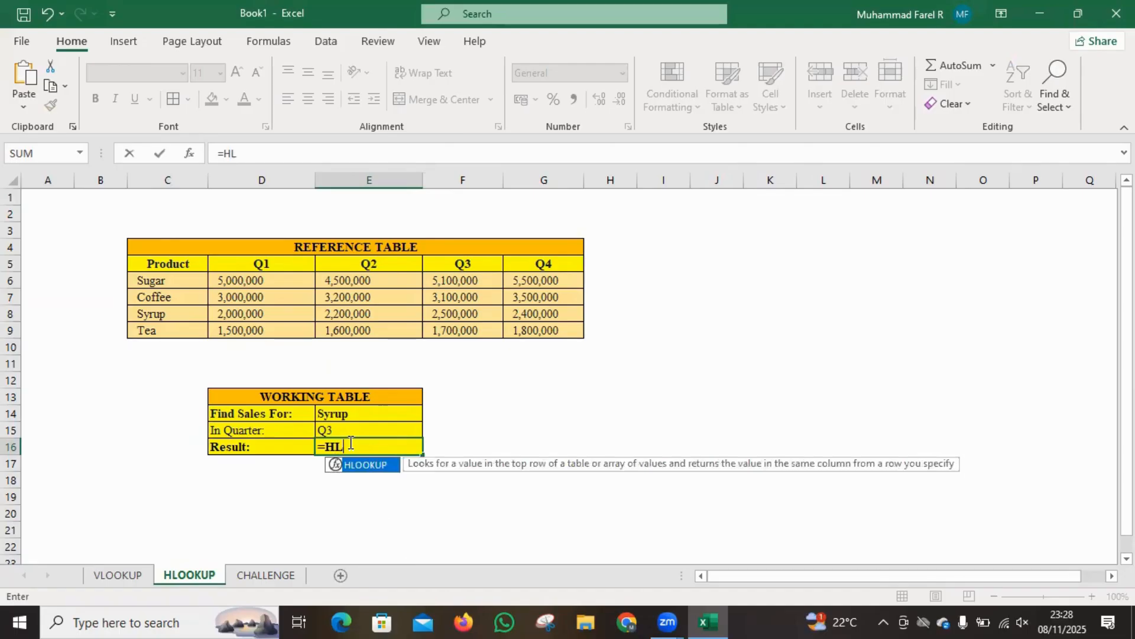
{"action": "type", "text": "OOKUP("}
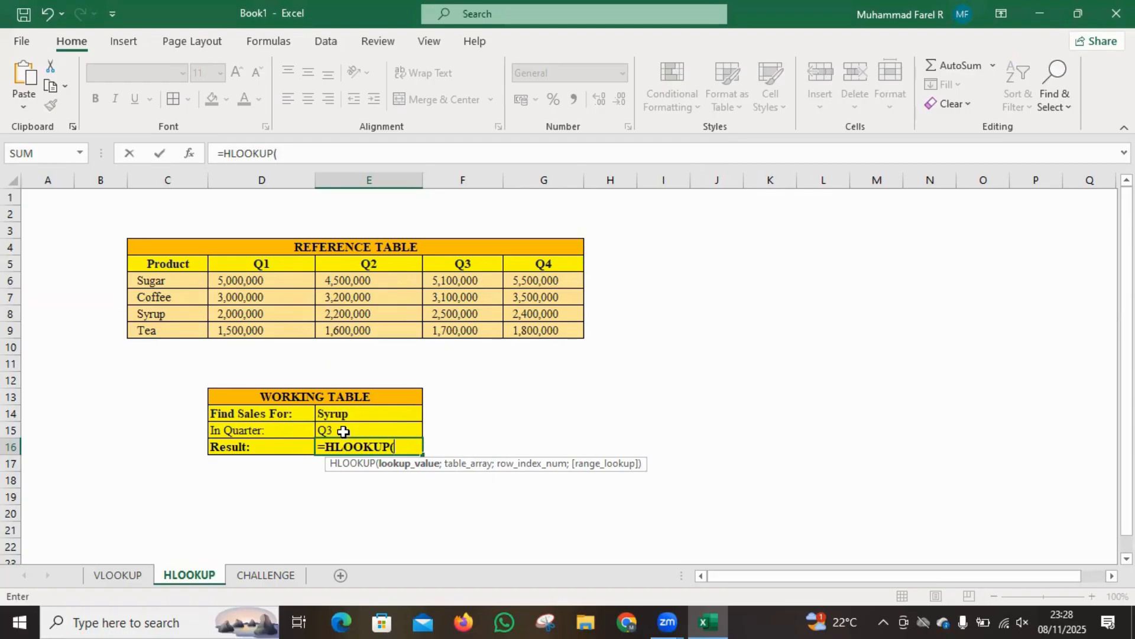
{"action": "left_click", "coordinate": [344, 431]}
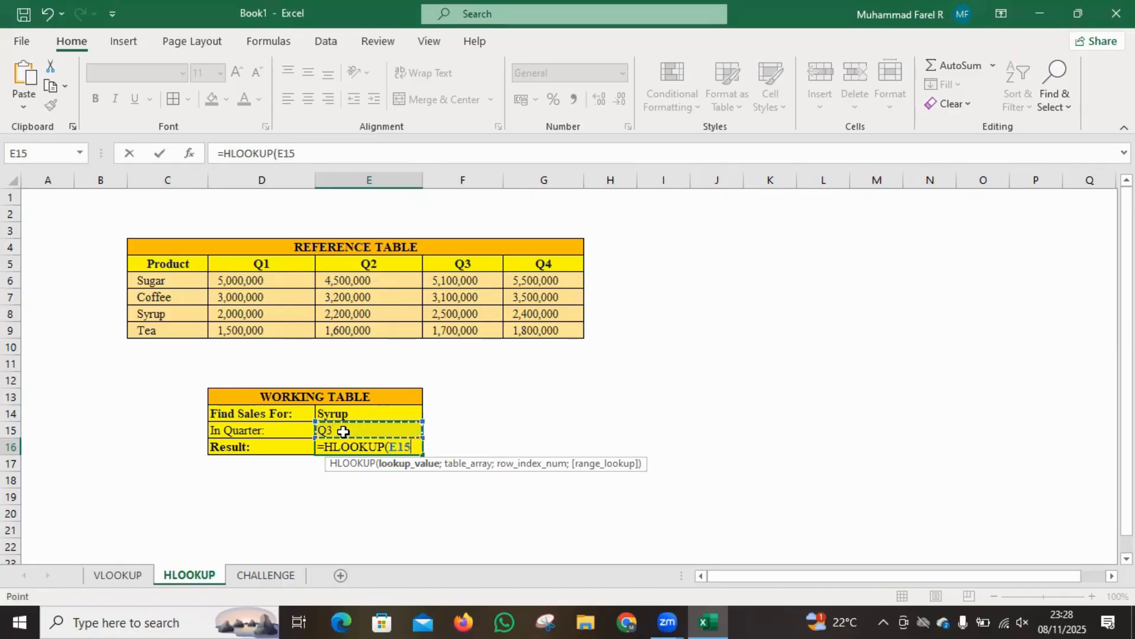
{"action": "type", "text": ";"}
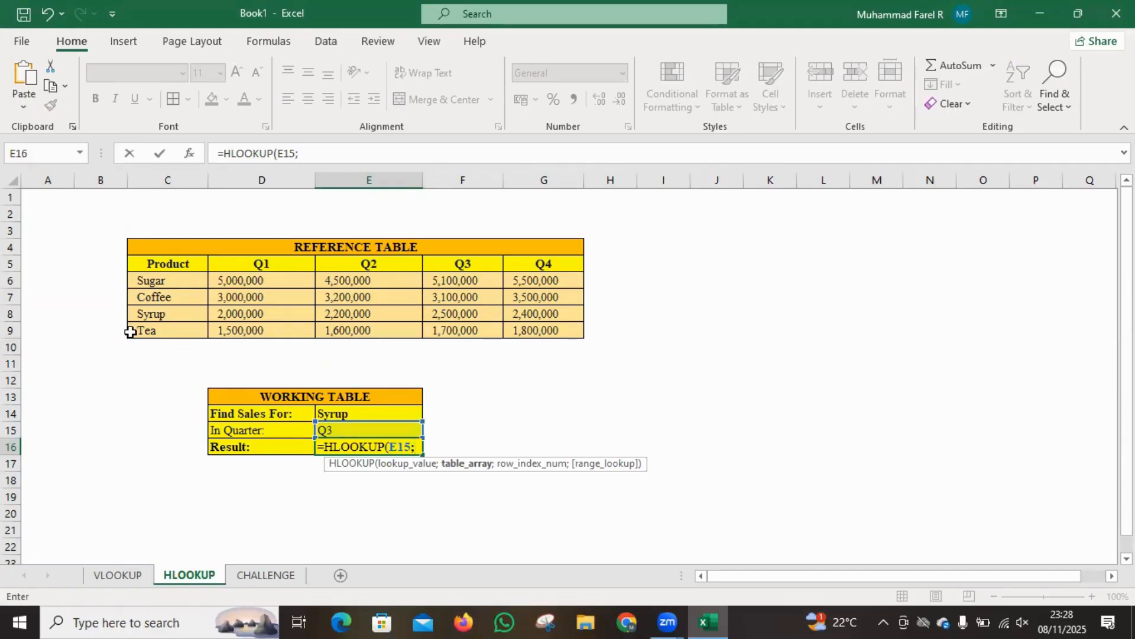
Step: Set the HLOOKUP table array to the reference table C5:G9 including headers, locked as $C$5:$G$9
{"action": "left_click", "coordinate": [142, 269]}
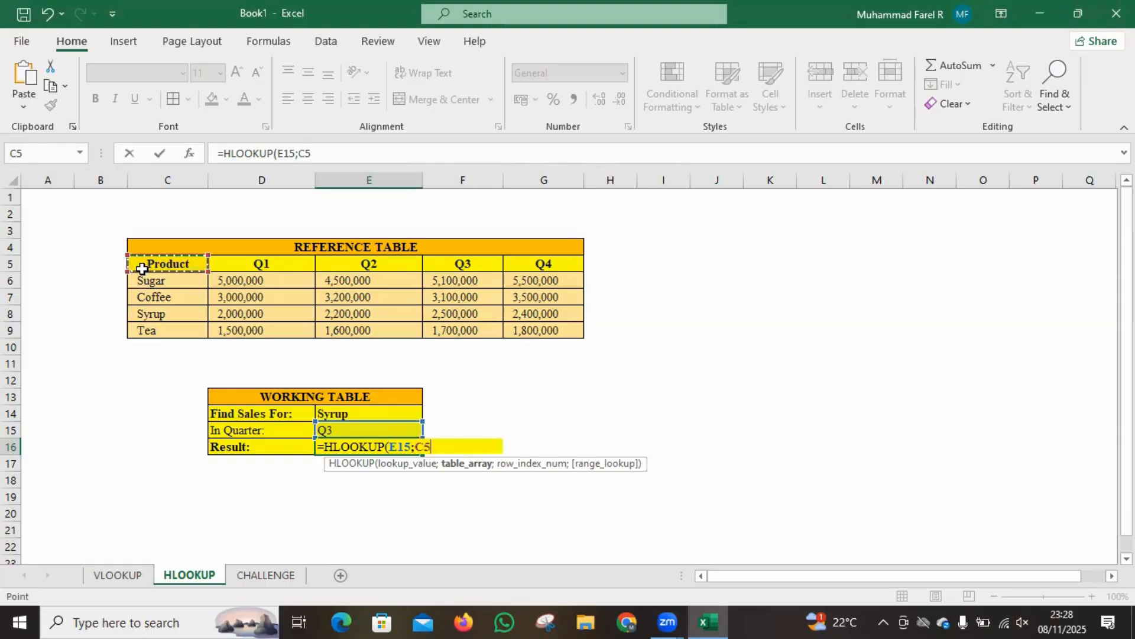
{"action": "left_click_drag", "start_coordinate": [142, 269], "coordinate": [528, 332]}
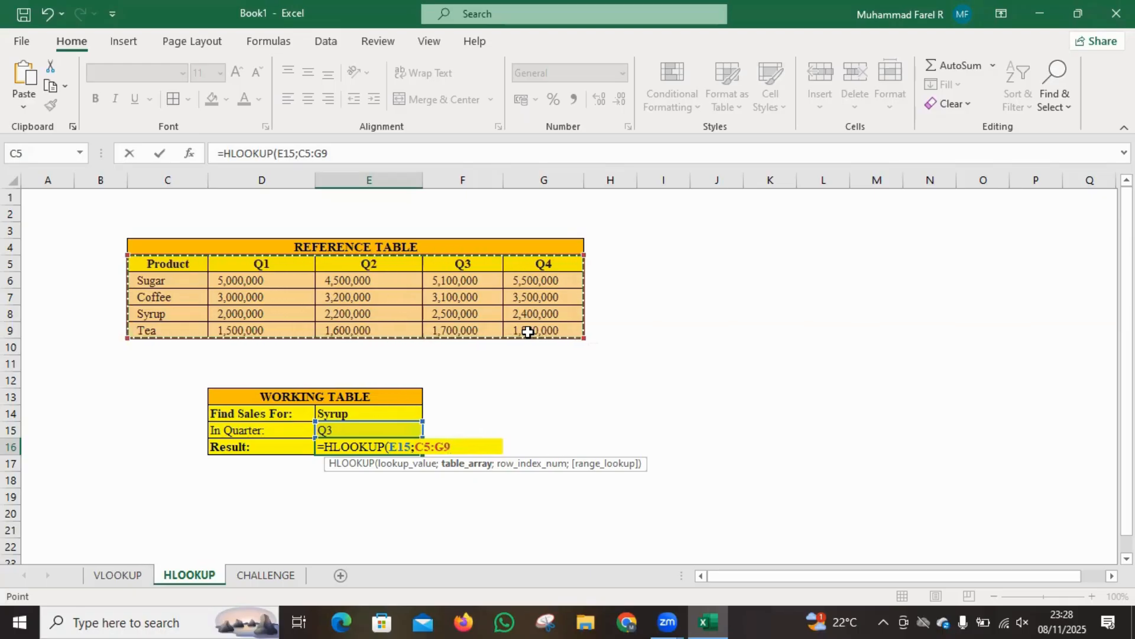
{"action": "key", "text": "F4"}
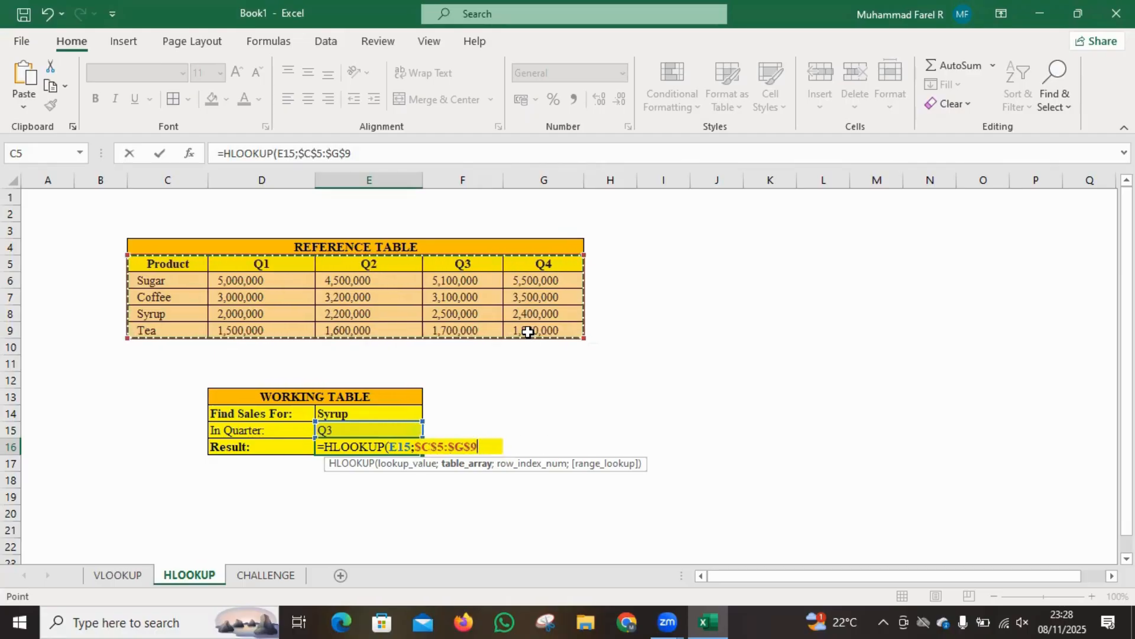
{"action": "type", "text": ";"}
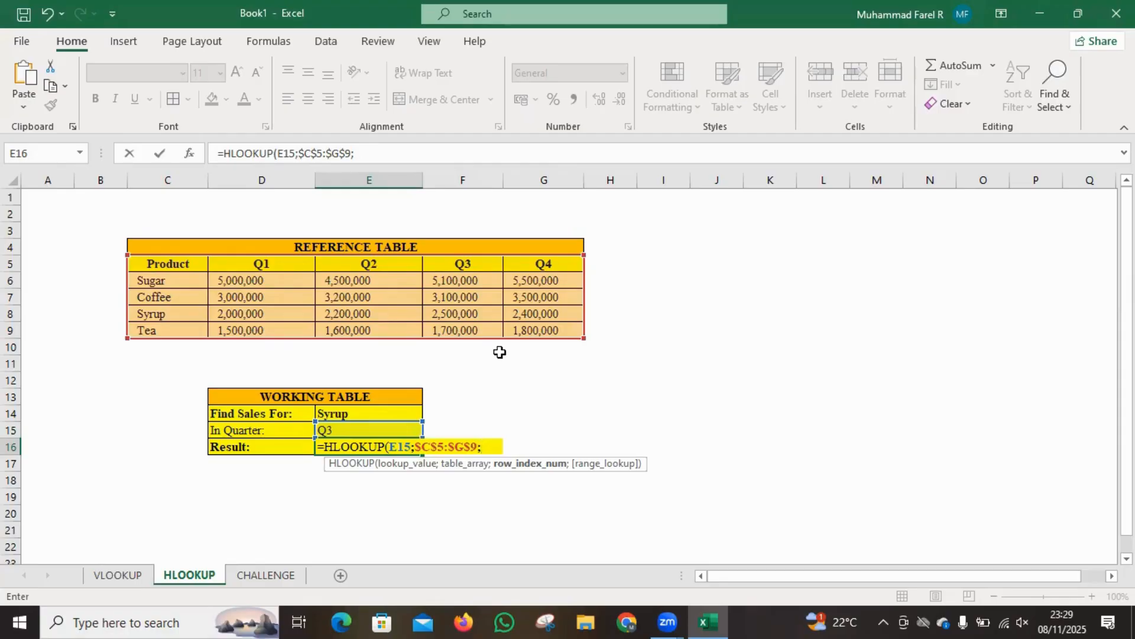
Step: Complete the HLOOKUP formula in E16 with row index 4 and FALSE for an exact match
{"action": "type", "text": "4;"}
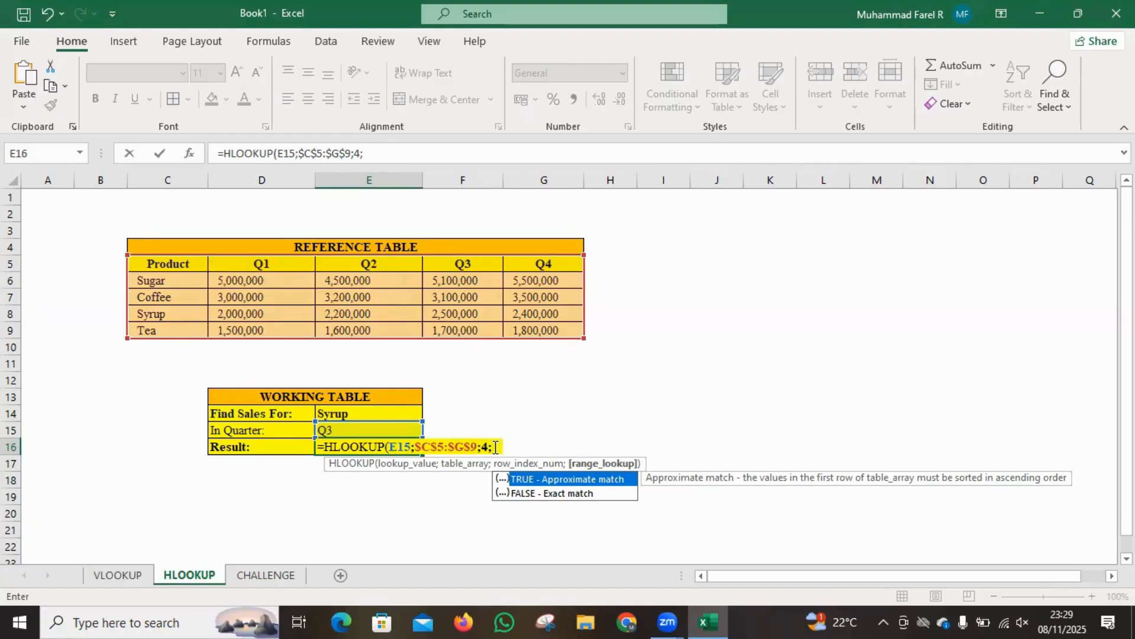
{"action": "type", "text": "FALSE"}
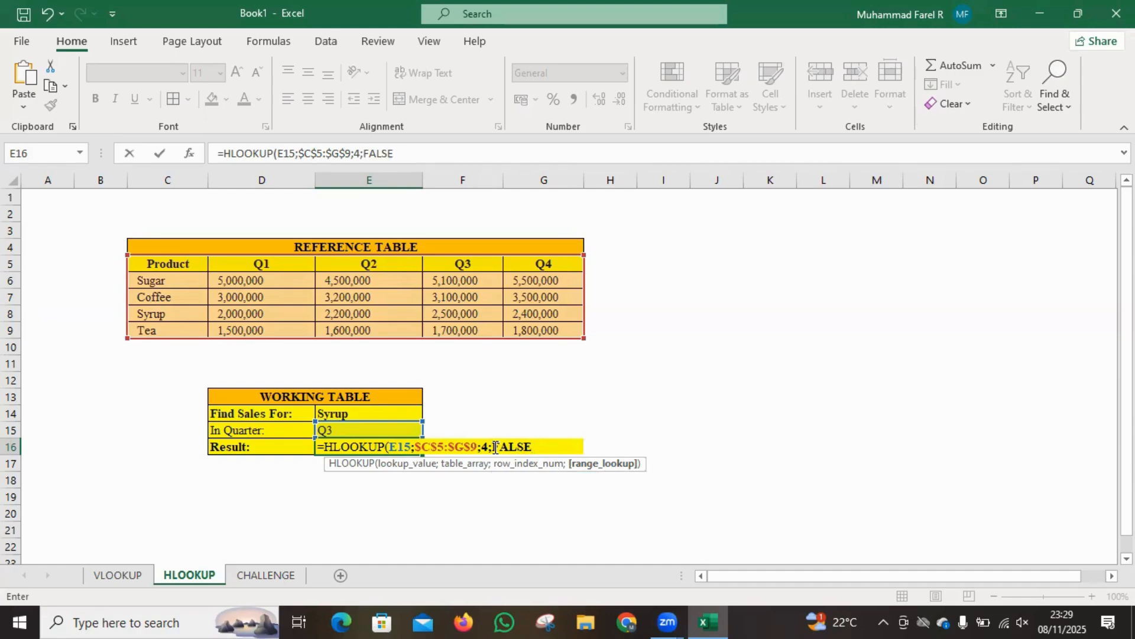
{"action": "type", "text": ")"}
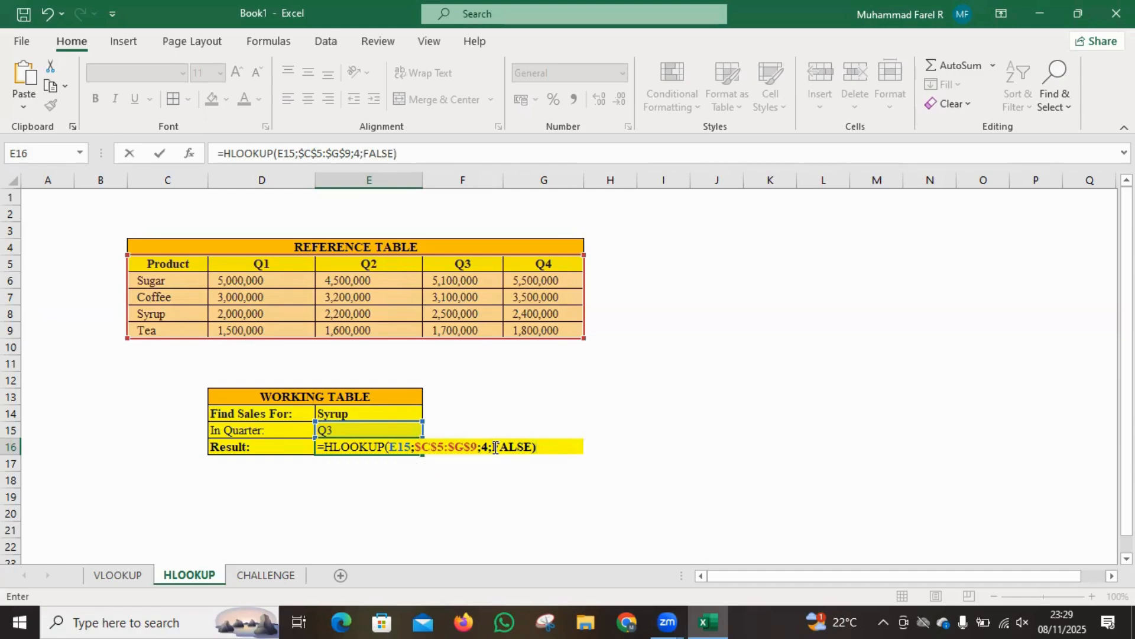
{"action": "key", "text": "Return"}
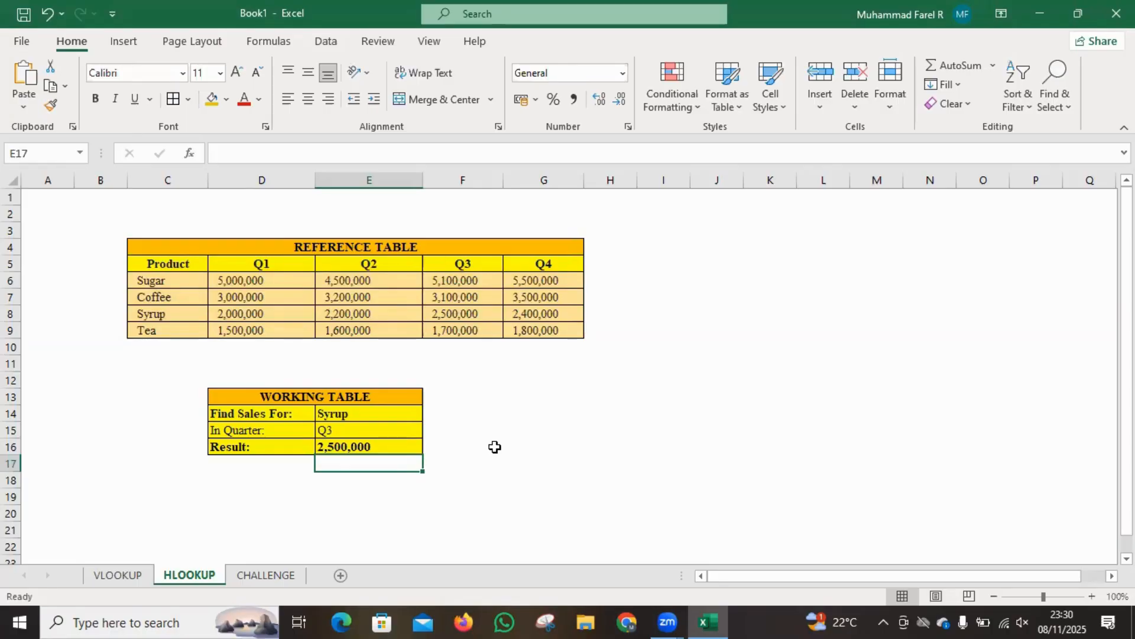
{"action": "mouse_move", "coordinate": [238, 618]}
{"action": "left_click", "coordinate": [467, 498]}
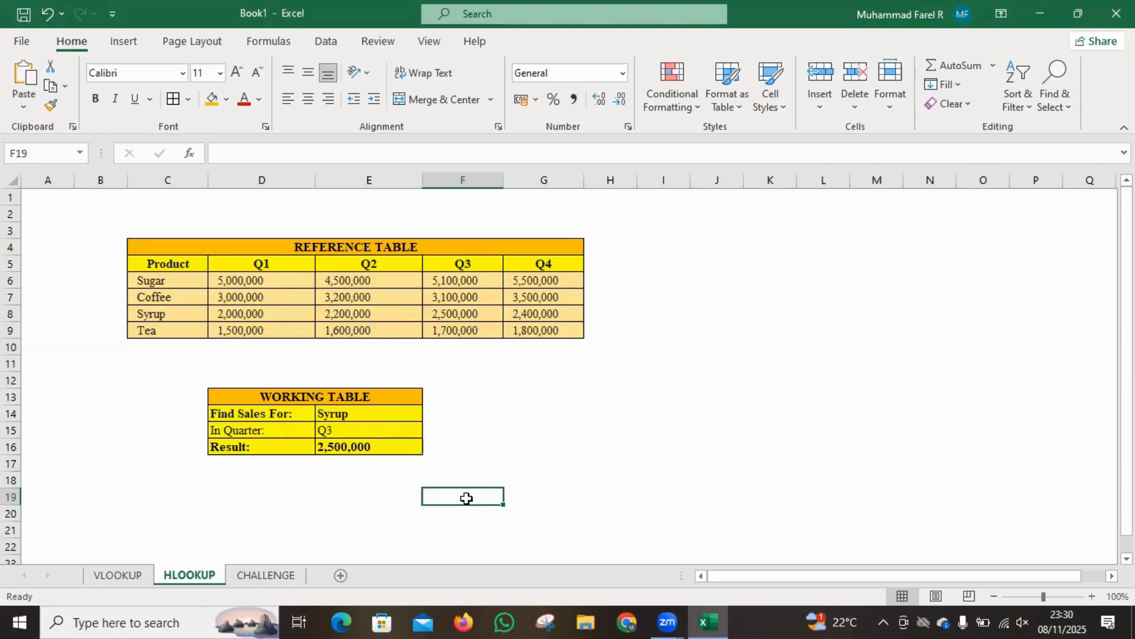
{"action": "left_click", "coordinate": [541, 484]}
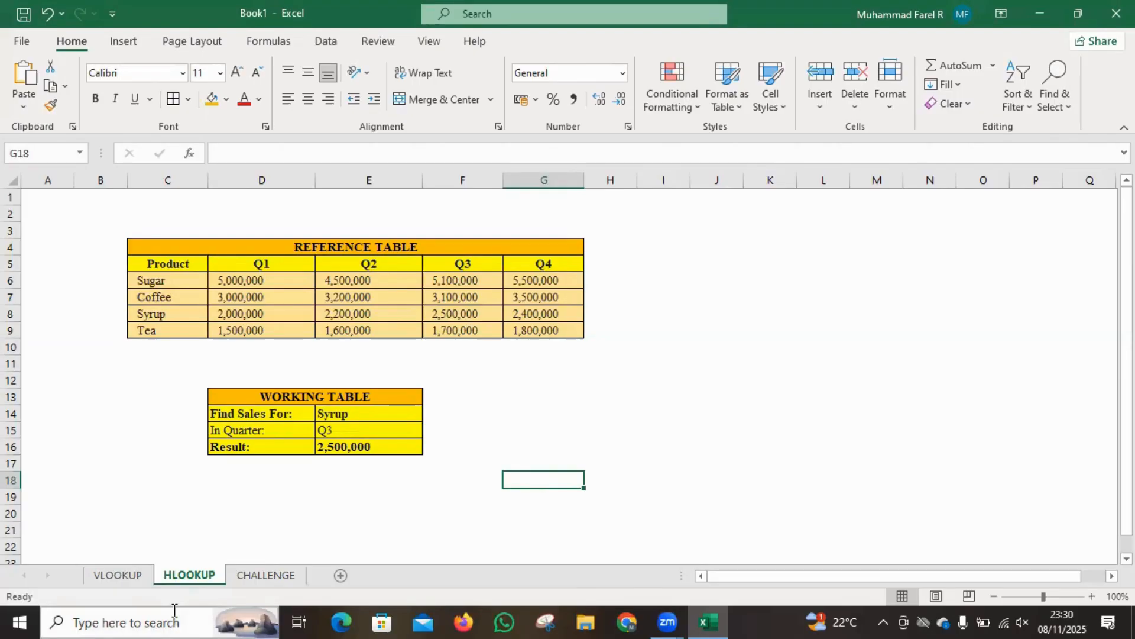
Step: Revisit the VLOOKUP sheet's argument notes and examine the challenge table on the CHALLENGE sheet
{"action": "left_click", "coordinate": [123, 576]}
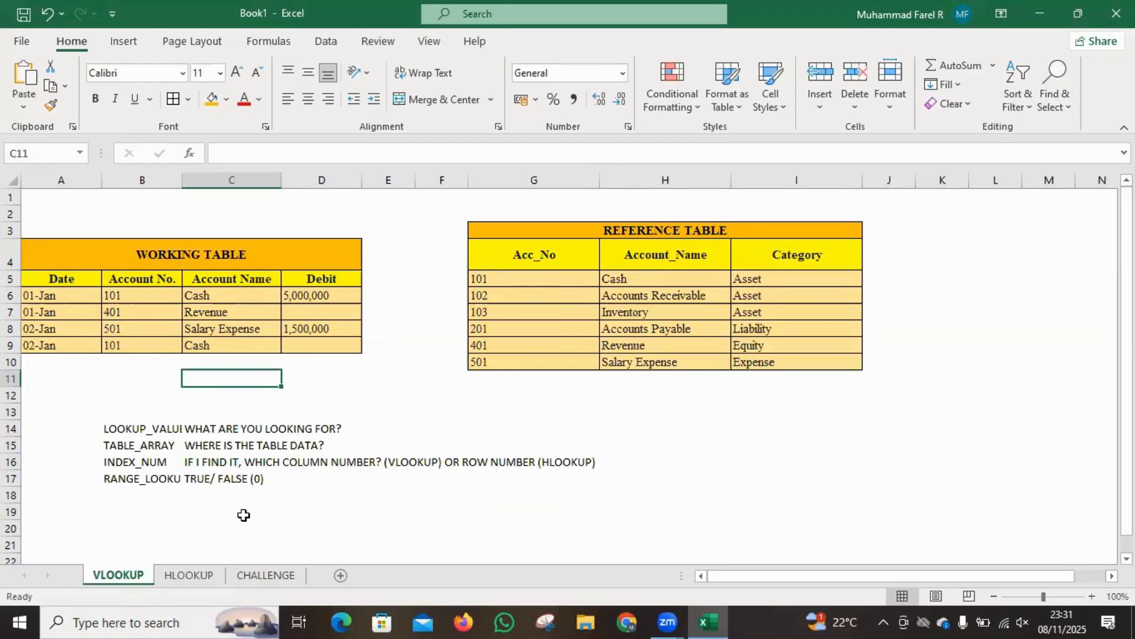
{"action": "left_click", "coordinate": [273, 577]}
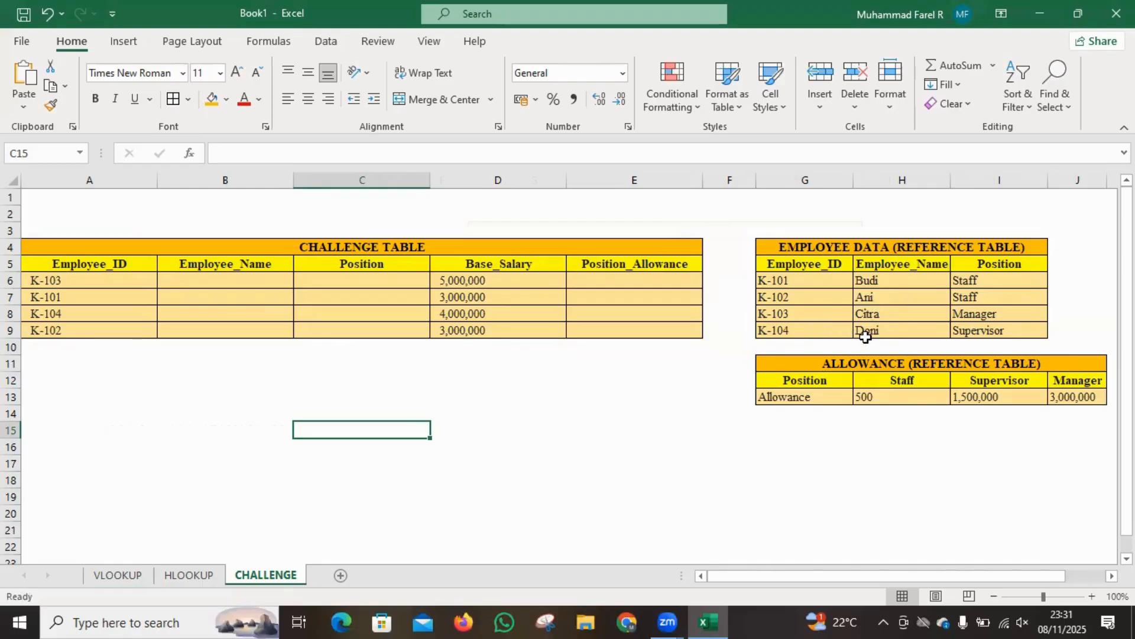
{"action": "left_click_drag", "start_coordinate": [286, 251], "coordinate": [383, 319]}
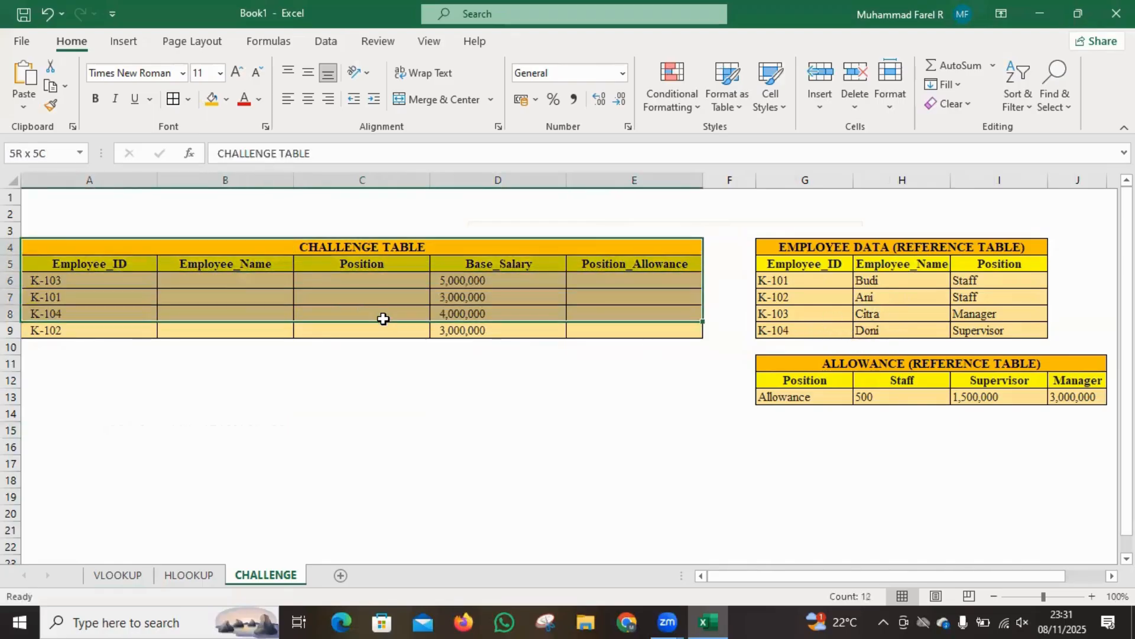
{"action": "left_click", "coordinate": [558, 392]}
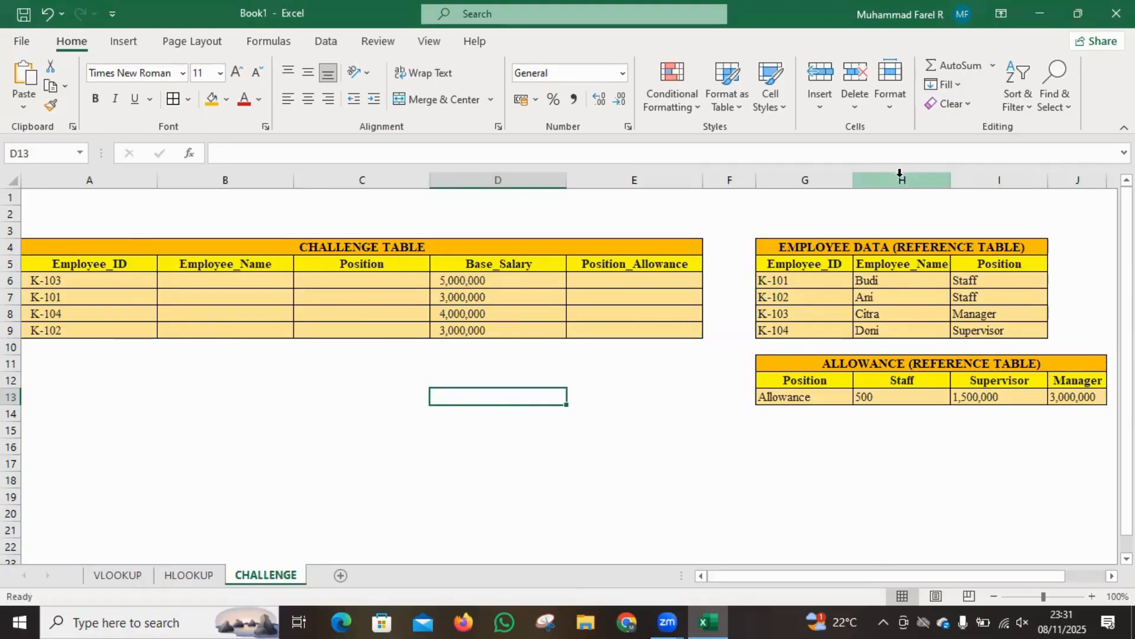
{"action": "key", "text": "alt+Tab"}
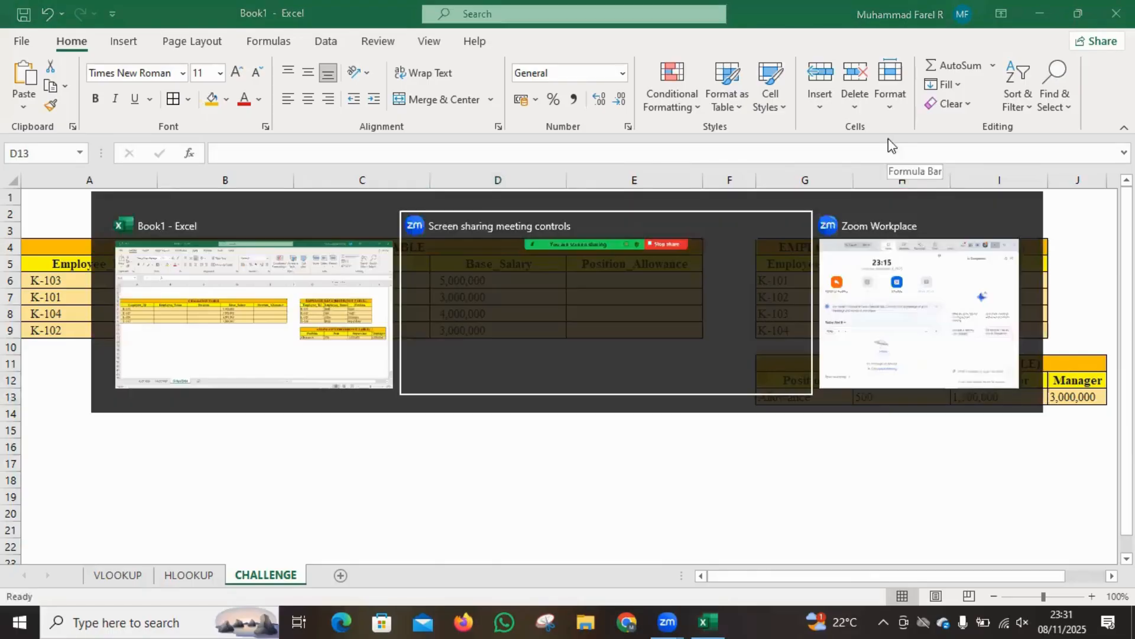